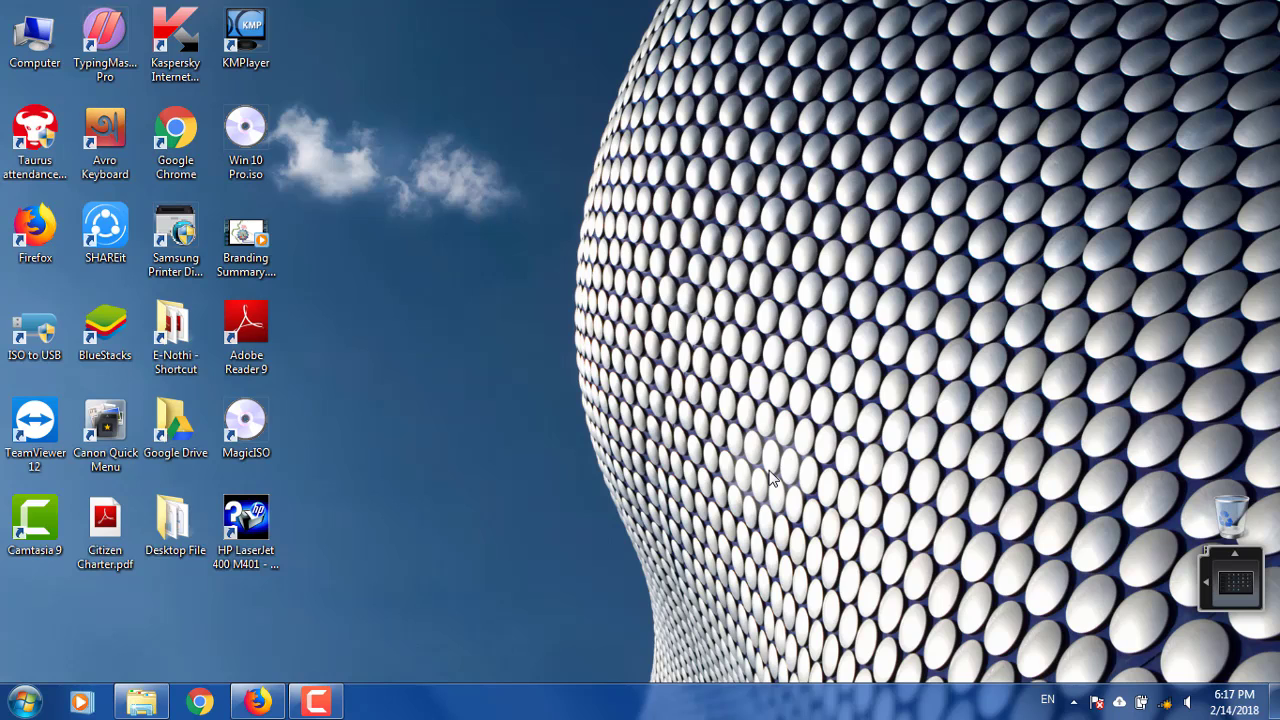
pyautogui.click(388, 586)
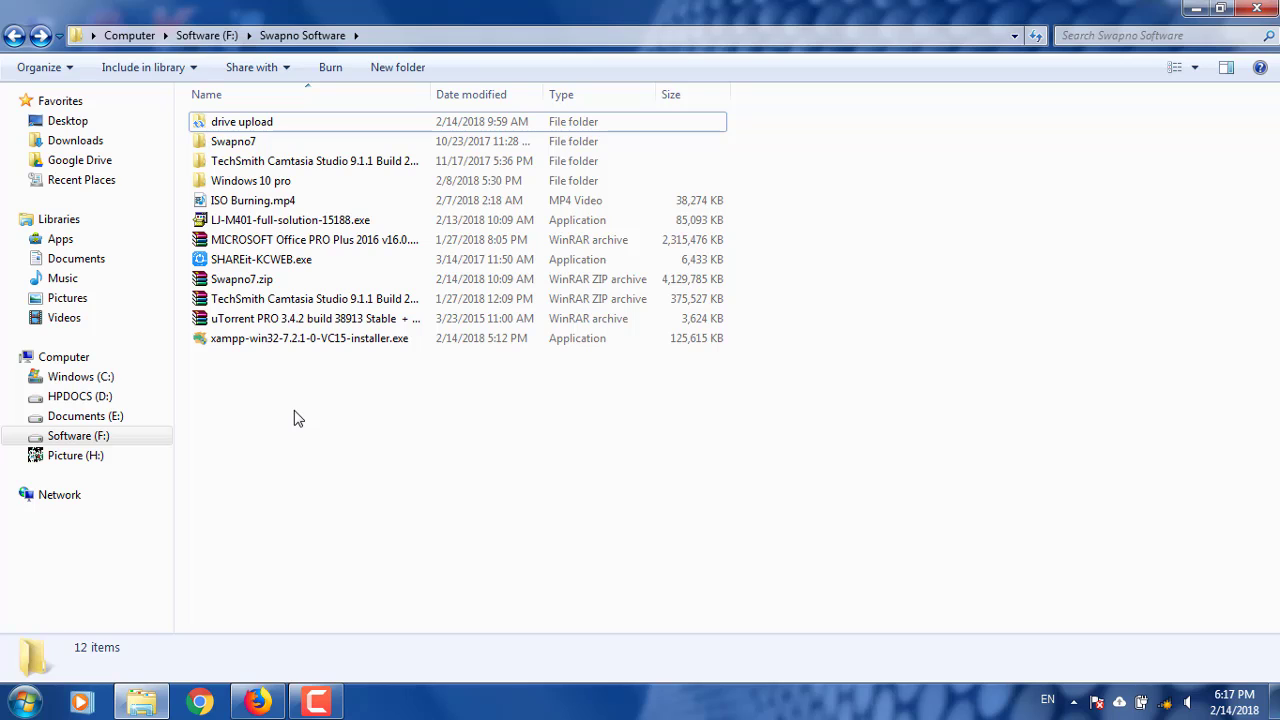
pyautogui.click(1198, 10)
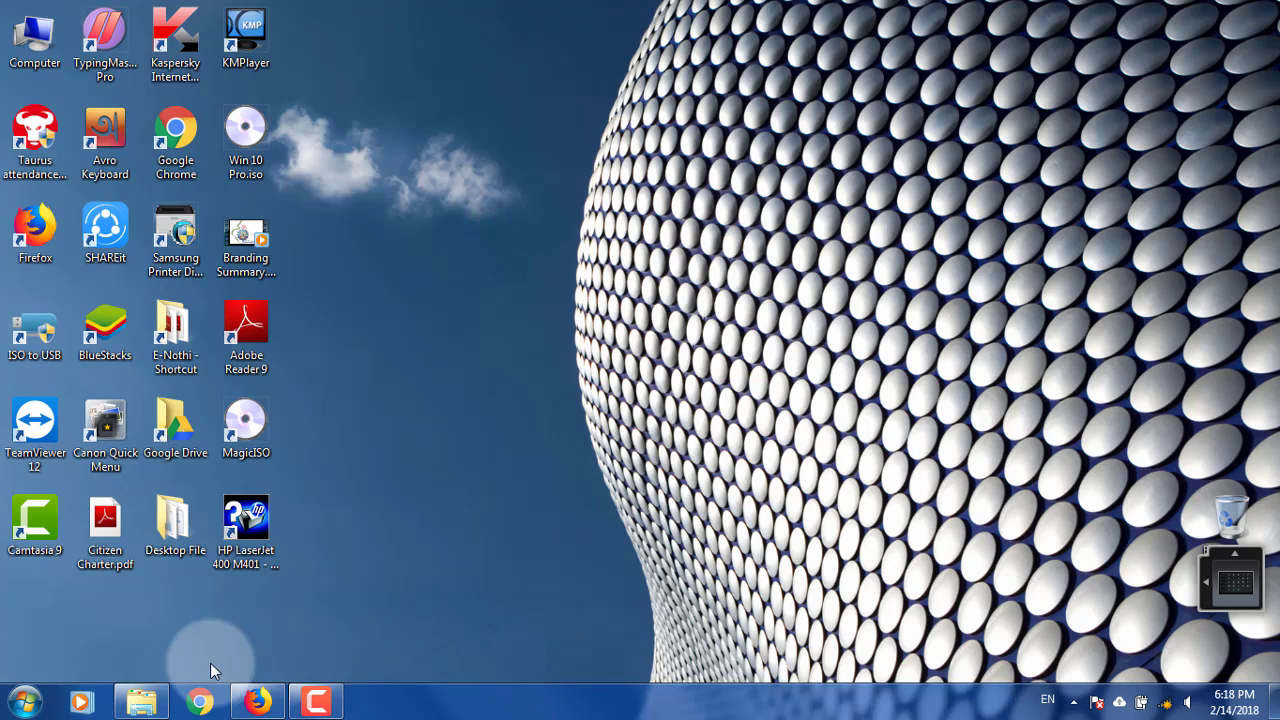
# - Launch xampp-win32-7.2.1-0-VC15-installer.exe from the Swapno Software folder and acknowledge the User Account Control warning
pyautogui.click(141, 702)
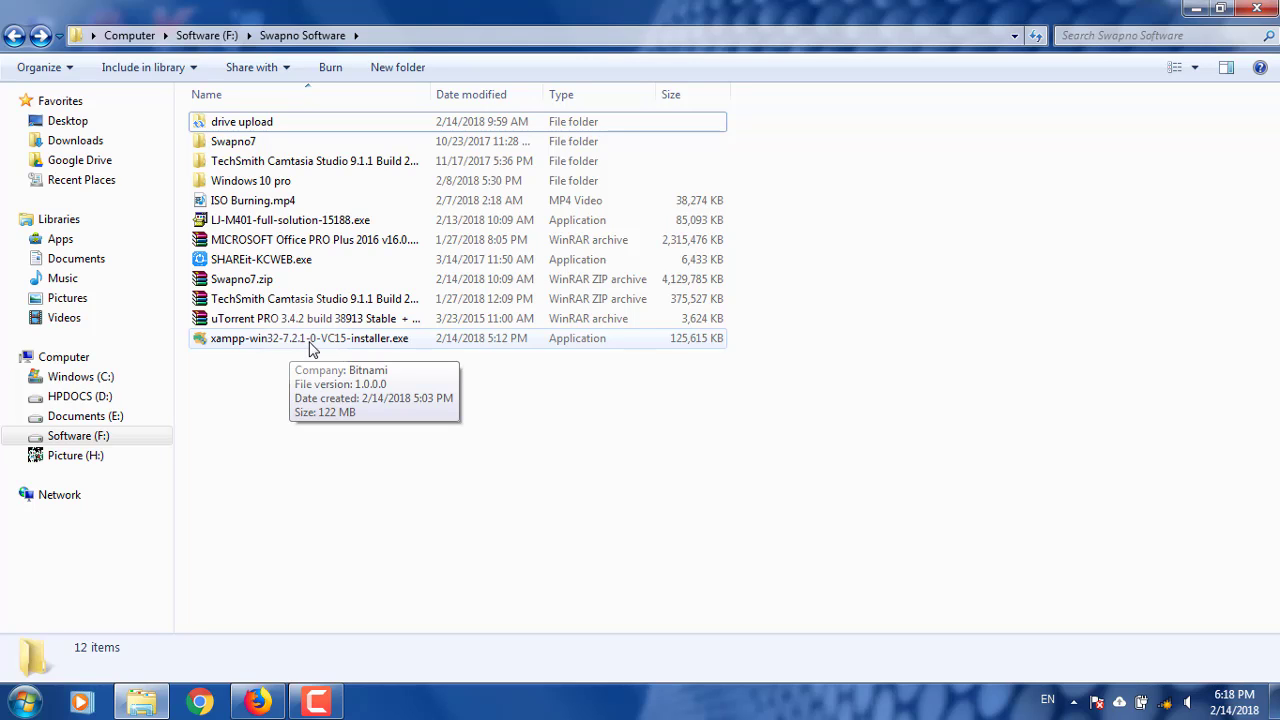
pyautogui.click(312, 346)
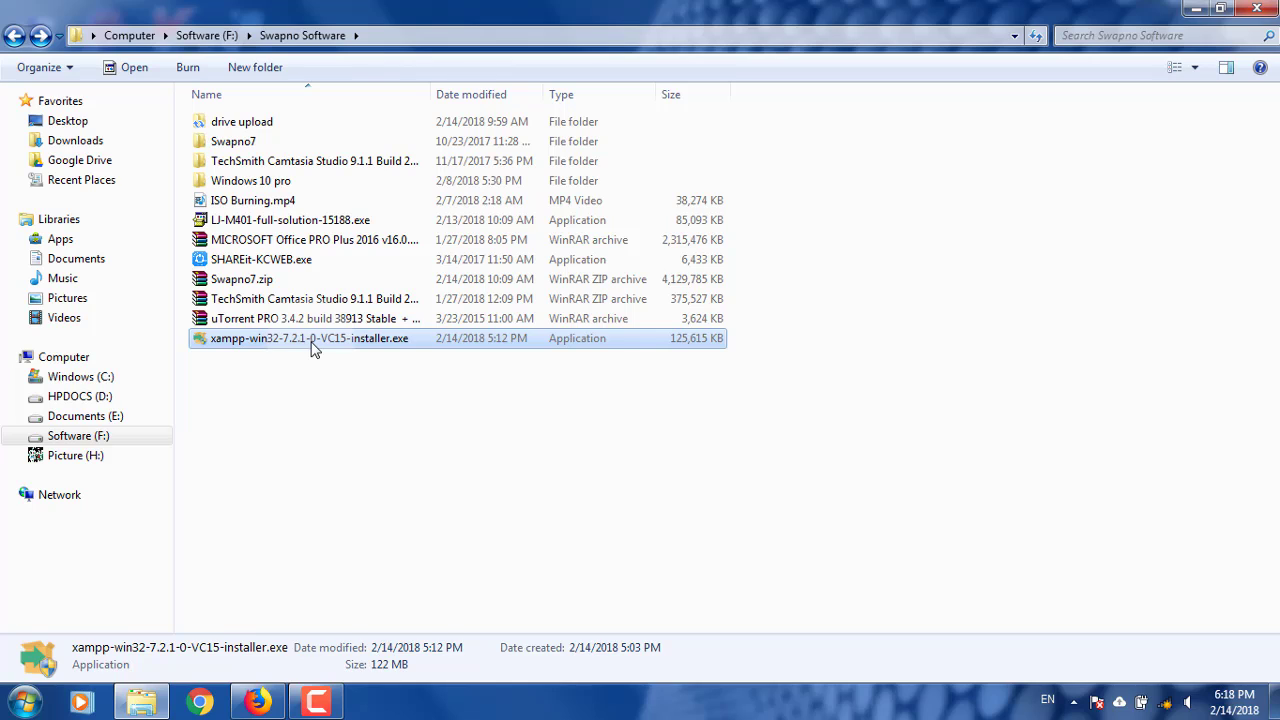
pyautogui.doubleClick(314, 346)
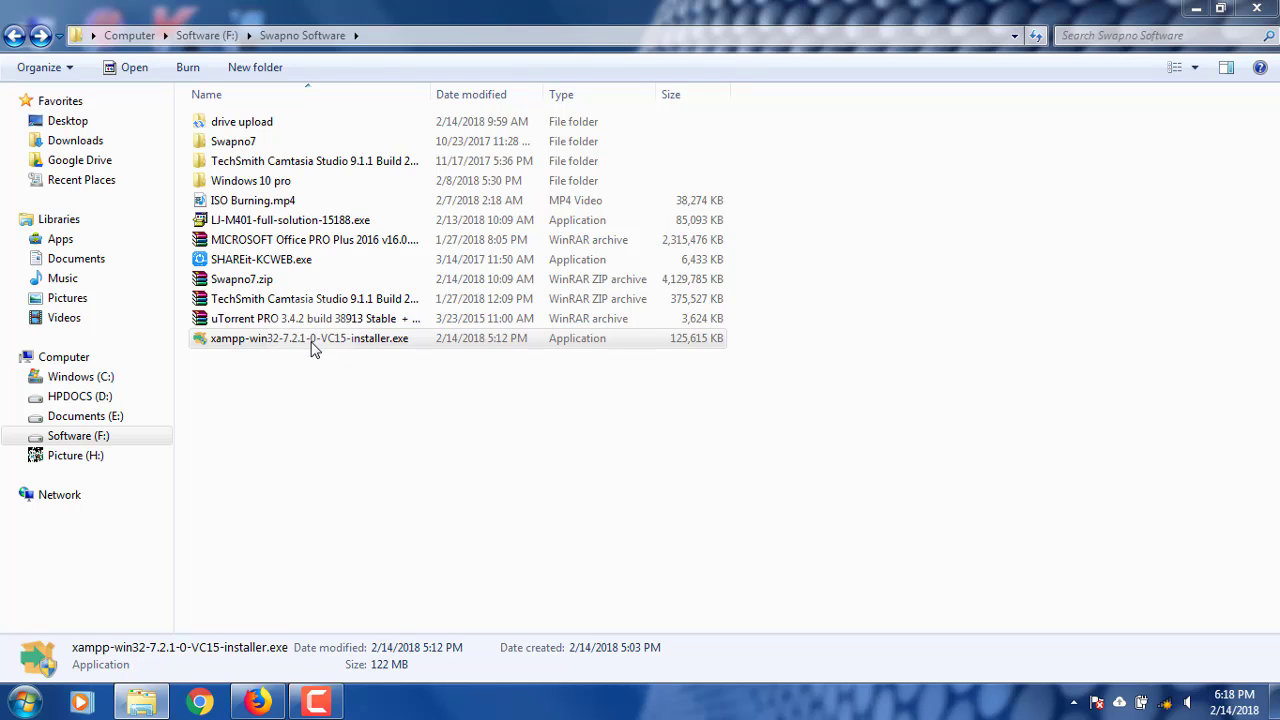
pyautogui.doubleClick(310, 340)
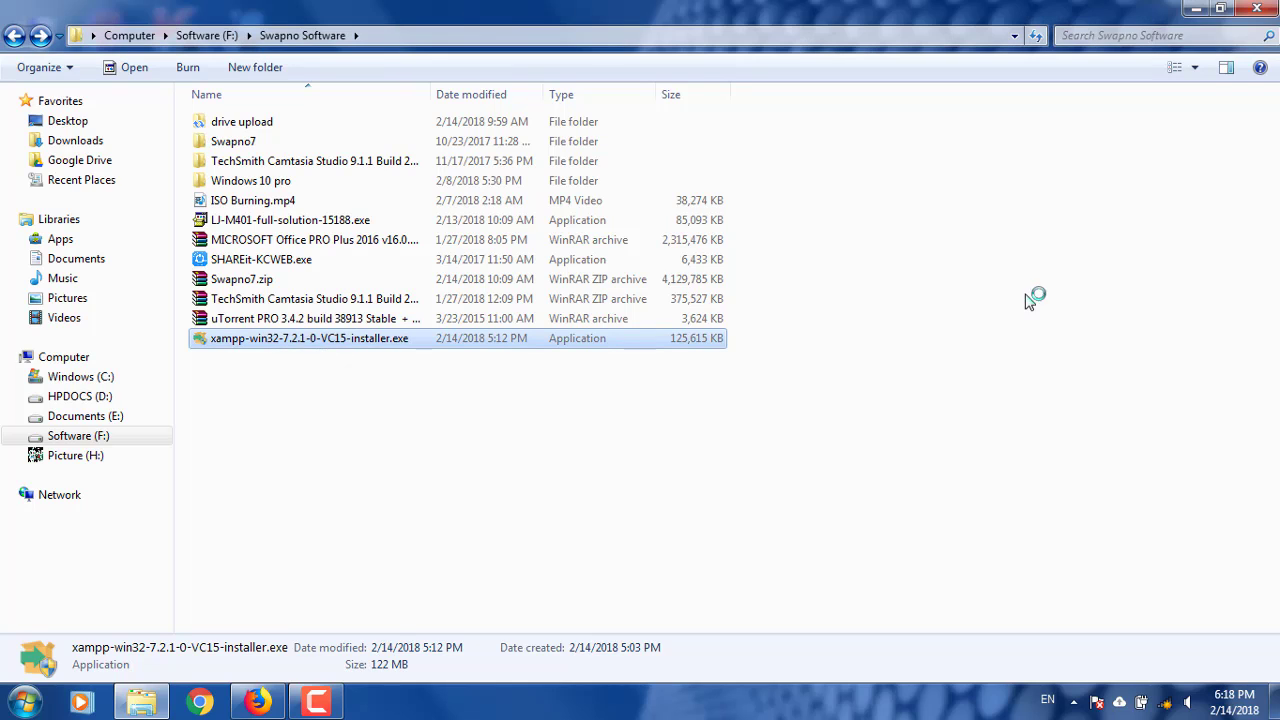
pyautogui.click(1196, 8)
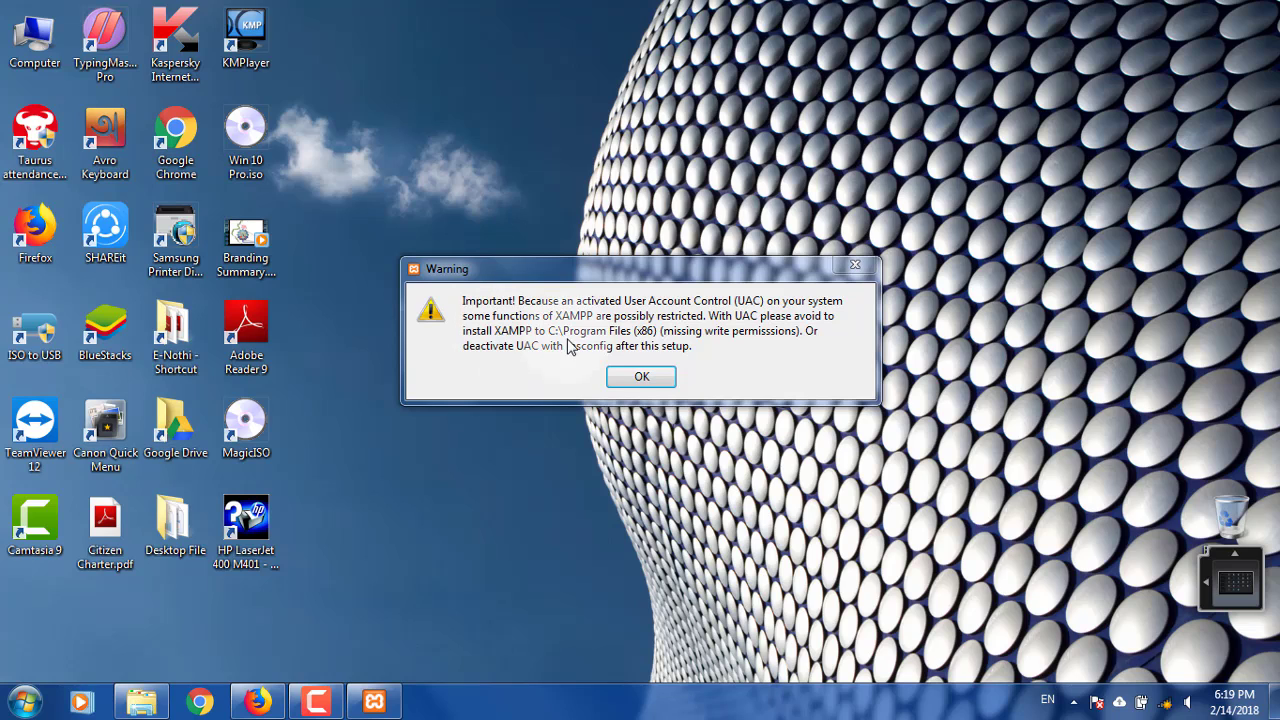
pyautogui.click(640, 380)
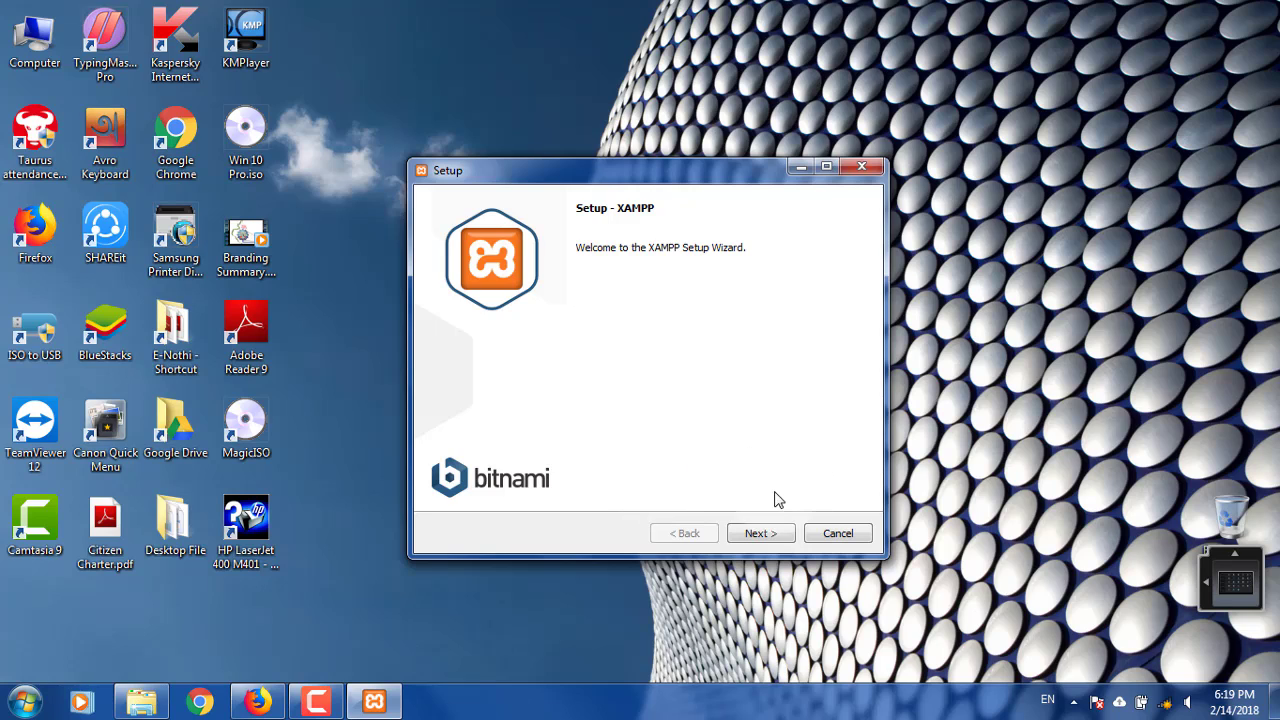
# - Proceed past the XAMPP setup welcome page and accept the full set of server, language and tool components
pyautogui.click(760, 531)
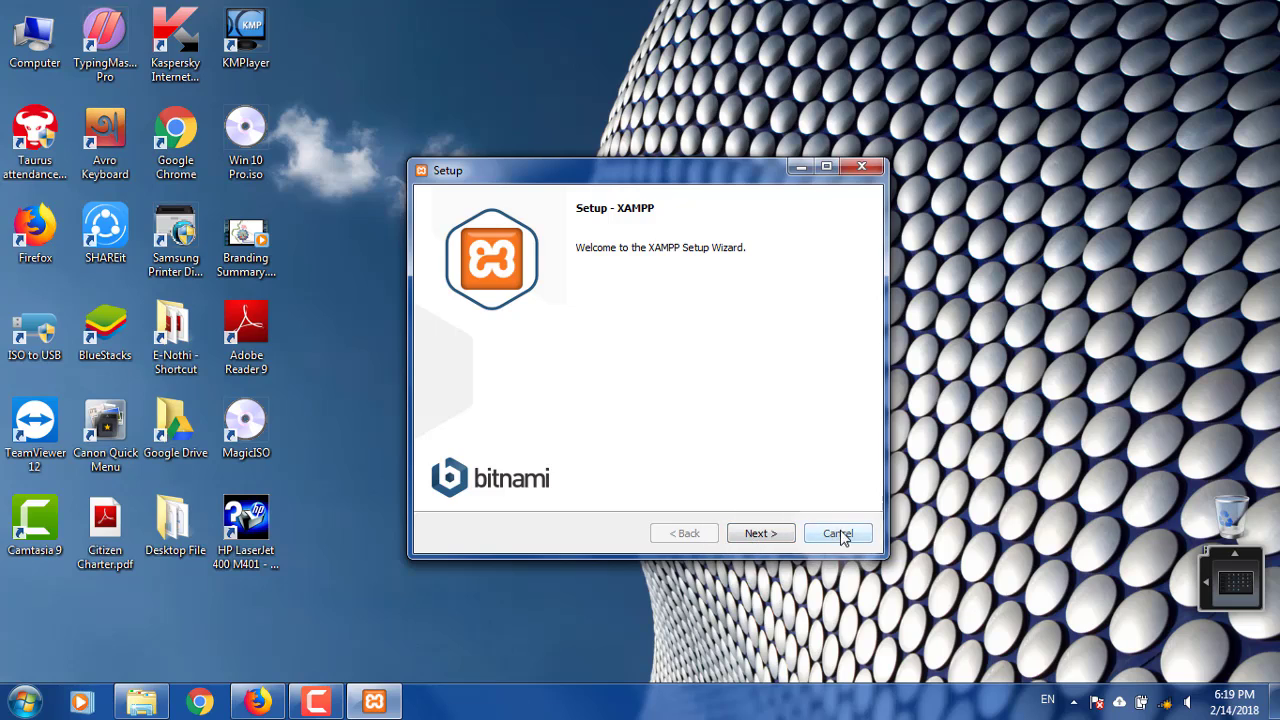
pyautogui.click(755, 535)
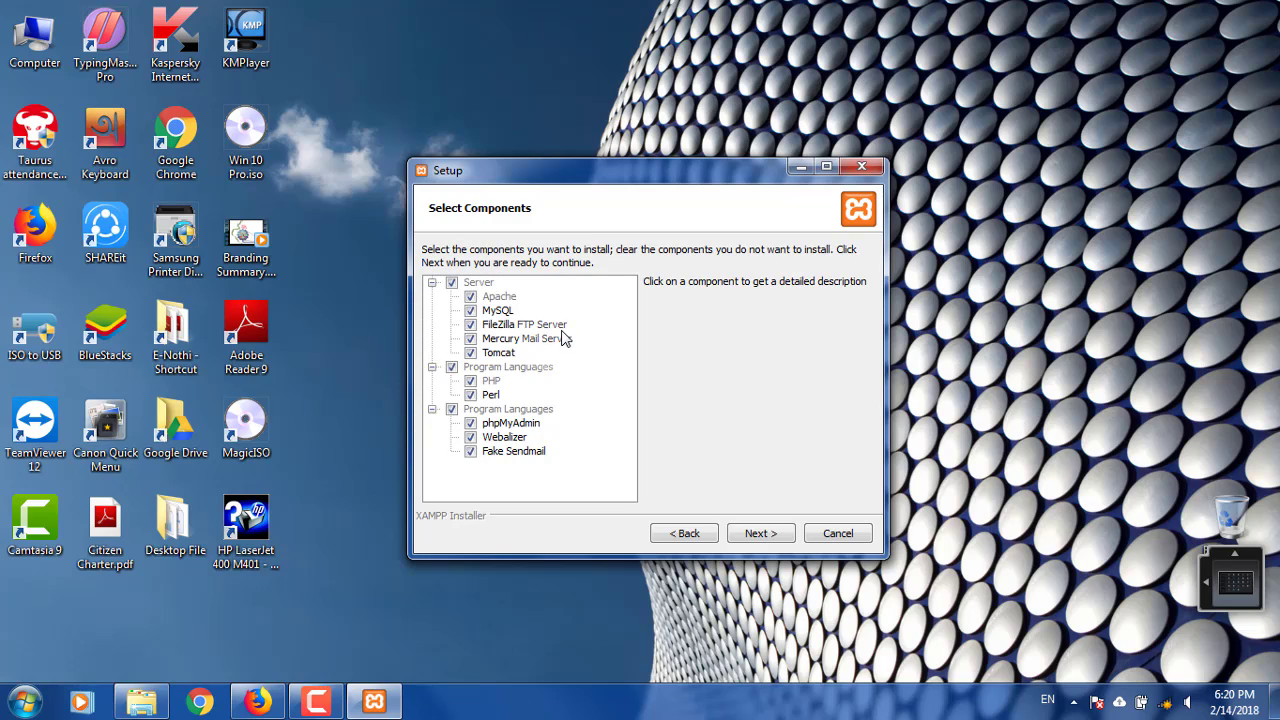
pyautogui.click(762, 535)
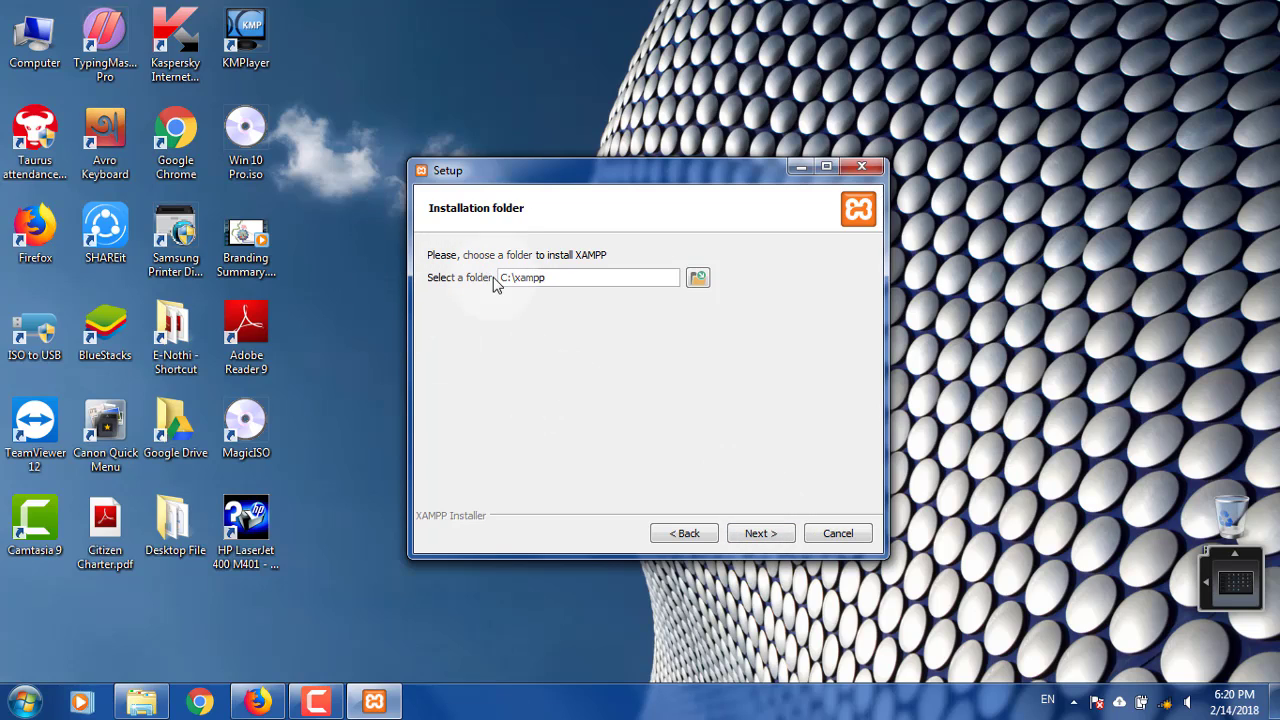
pyautogui.click(697, 280)
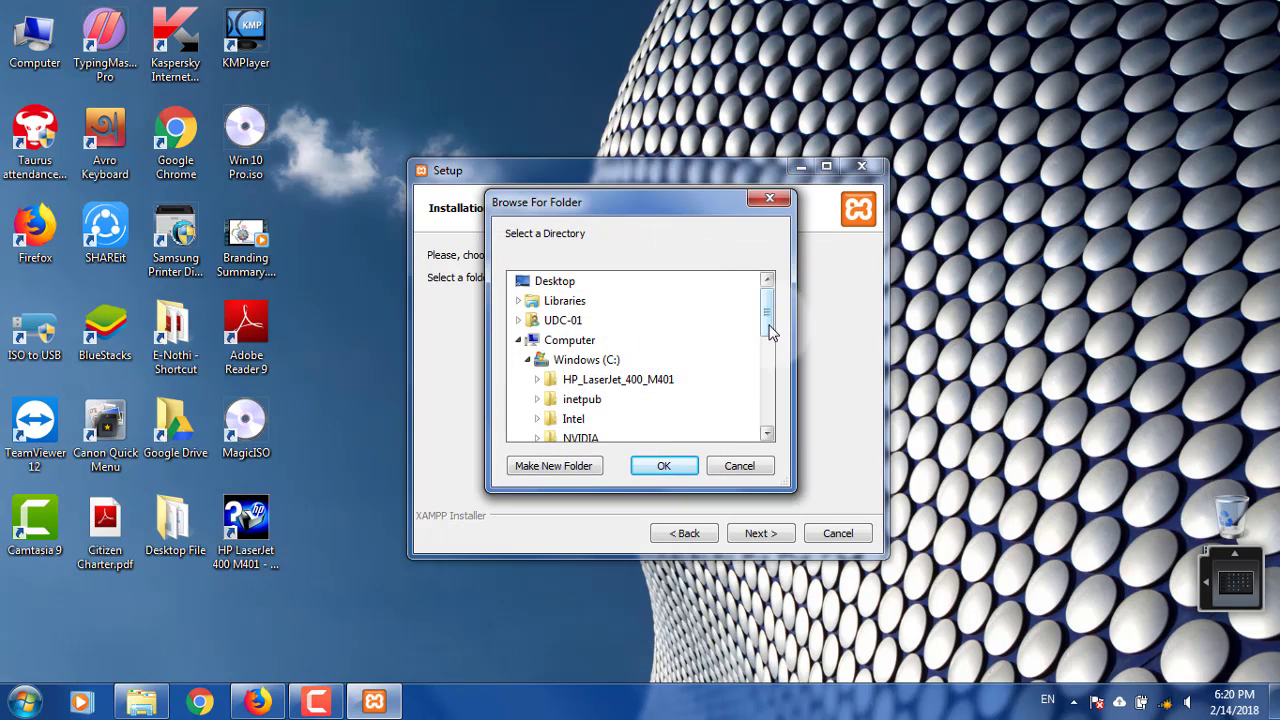
pyautogui.moveTo(766, 323)
pyautogui.mouseDown()
pyautogui.moveTo(766, 378)
pyautogui.moveTo(768, 307)
pyautogui.mouseUp()
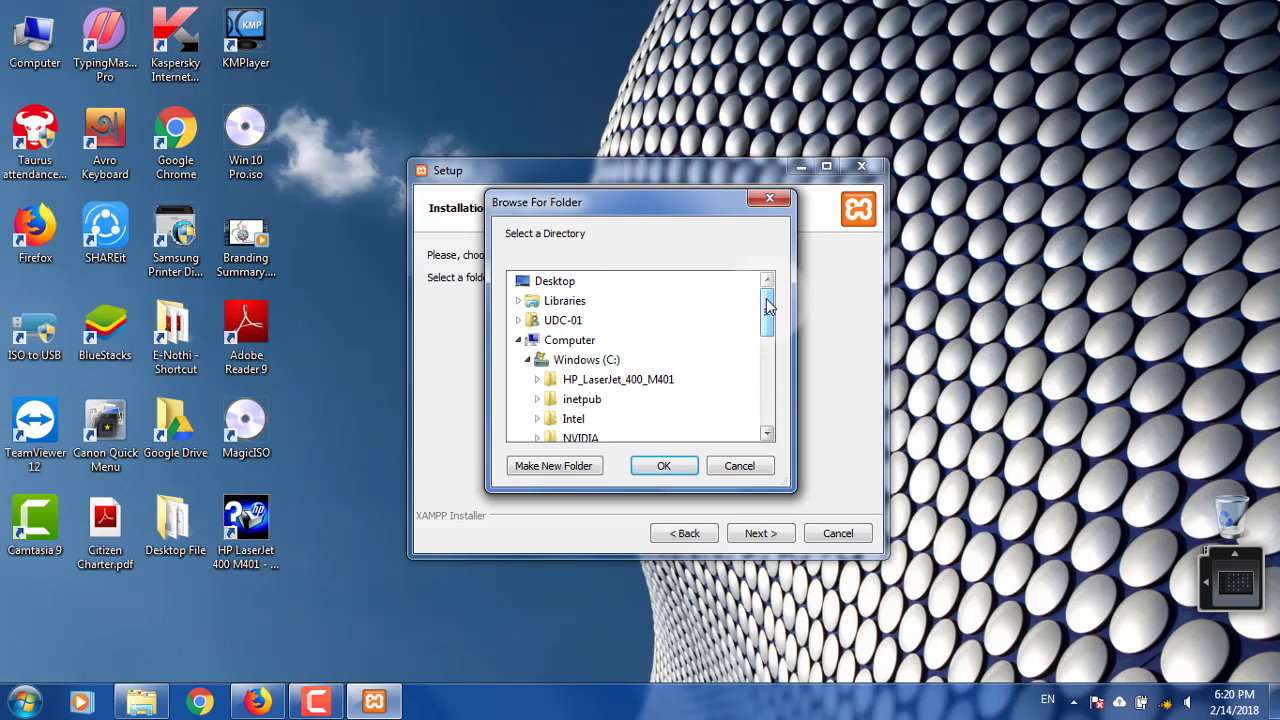
pyautogui.click(750, 467)
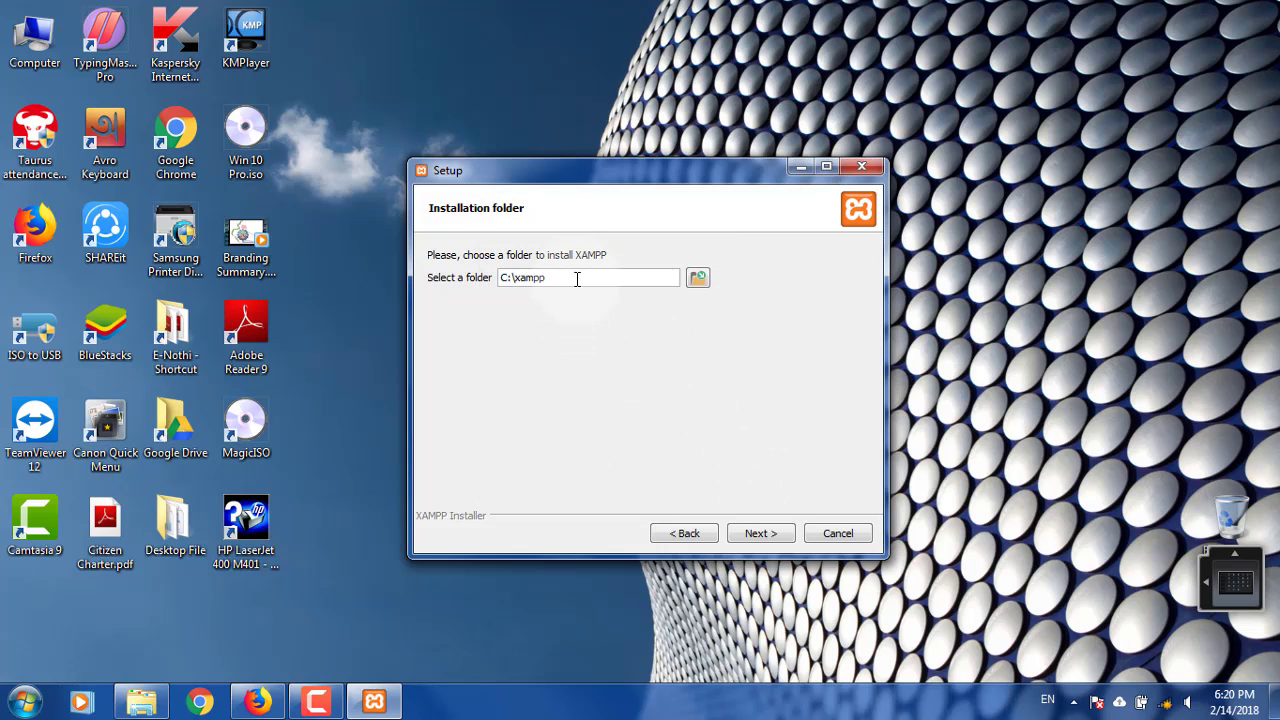
# - Start installing XAMPP to C:\xampp with the option to learn more about Bitnami for XAMPP turned off
pyautogui.click(786, 530)
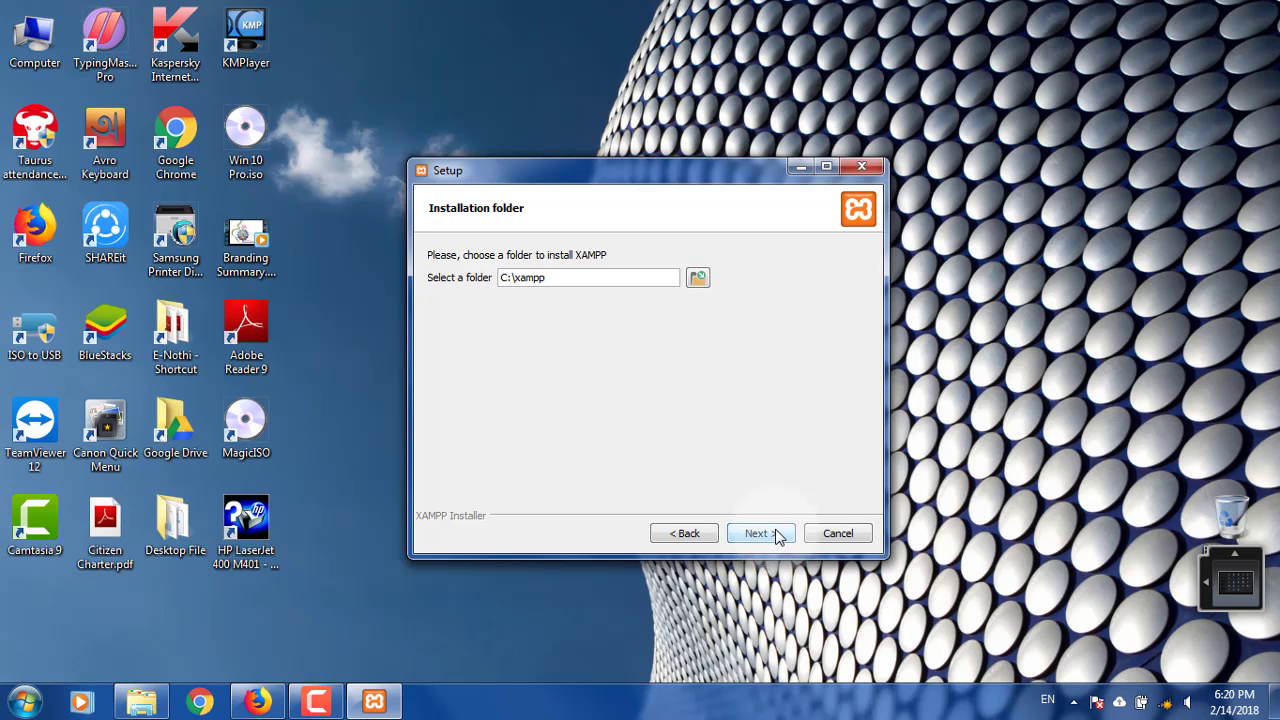
pyautogui.click(778, 538)
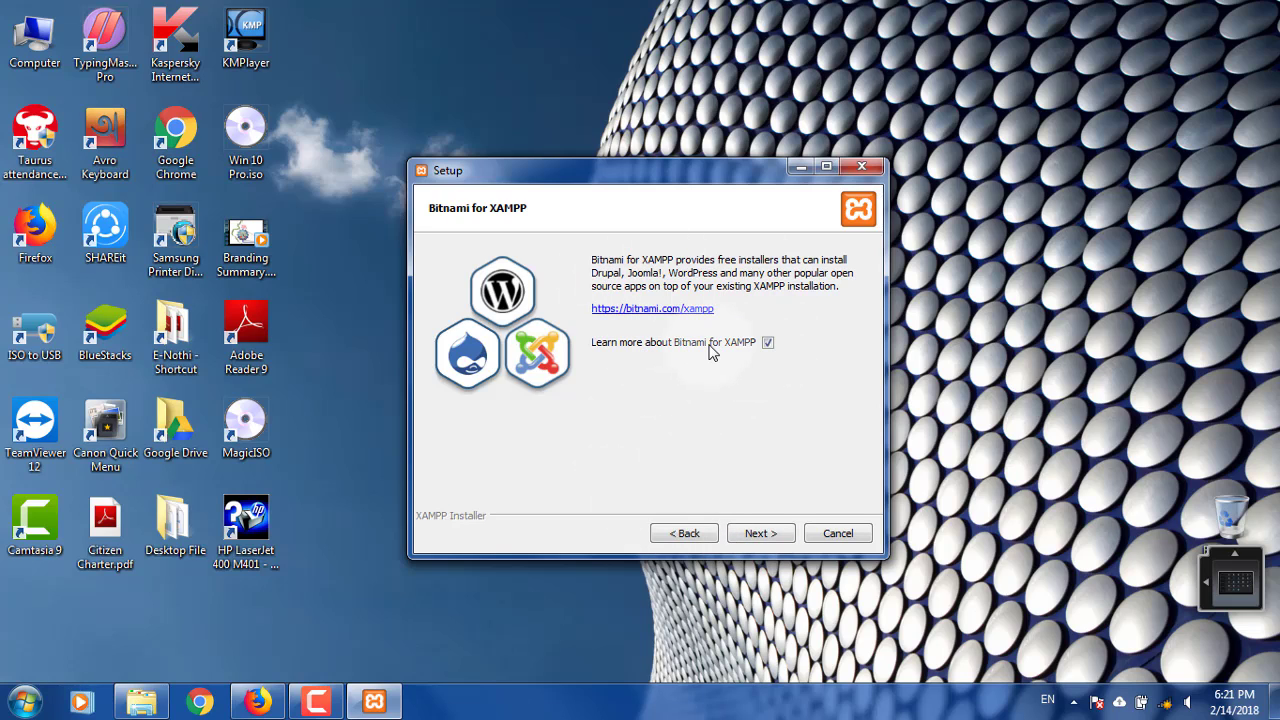
pyautogui.click(767, 343)
pyautogui.click(776, 536)
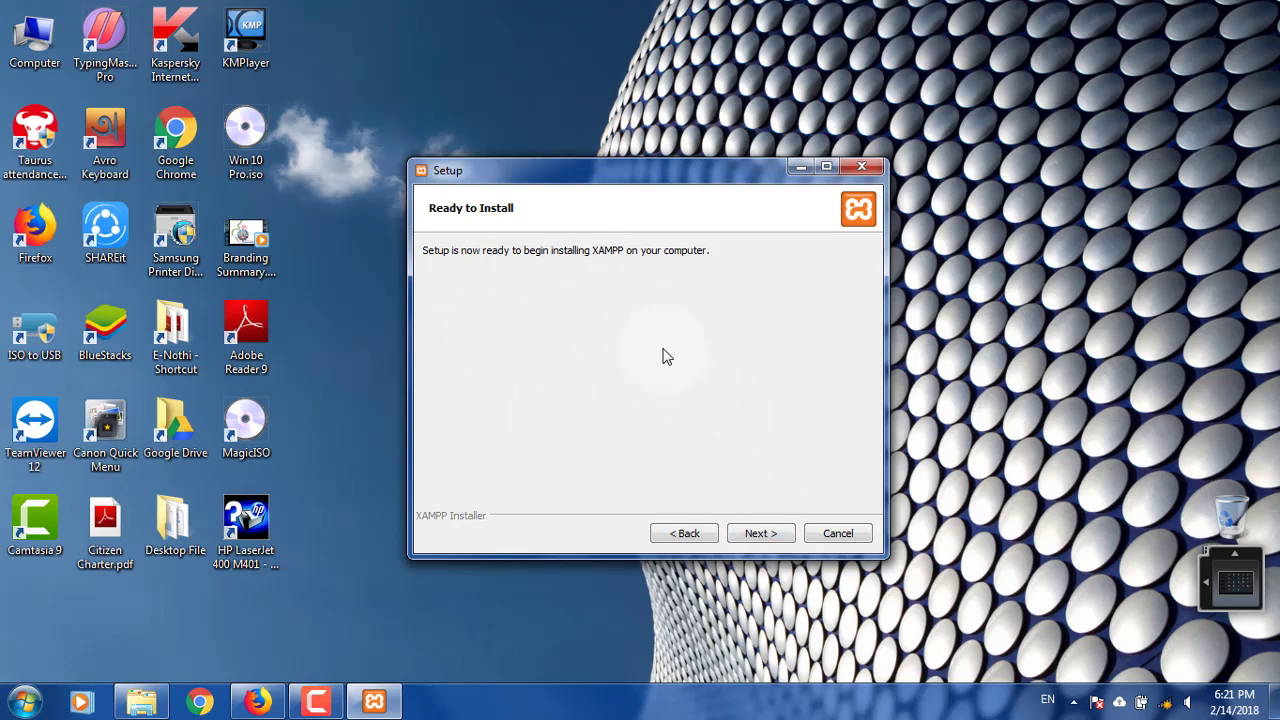
pyautogui.click(762, 536)
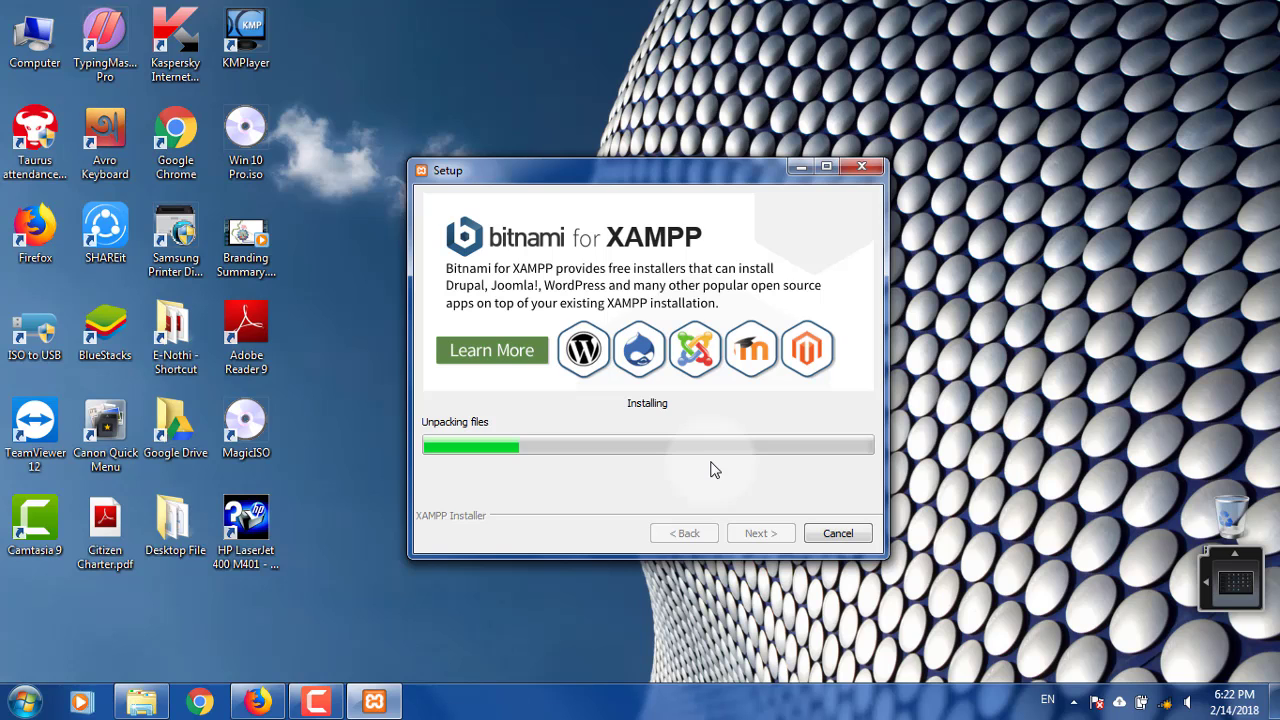
pyautogui.click(141, 702)
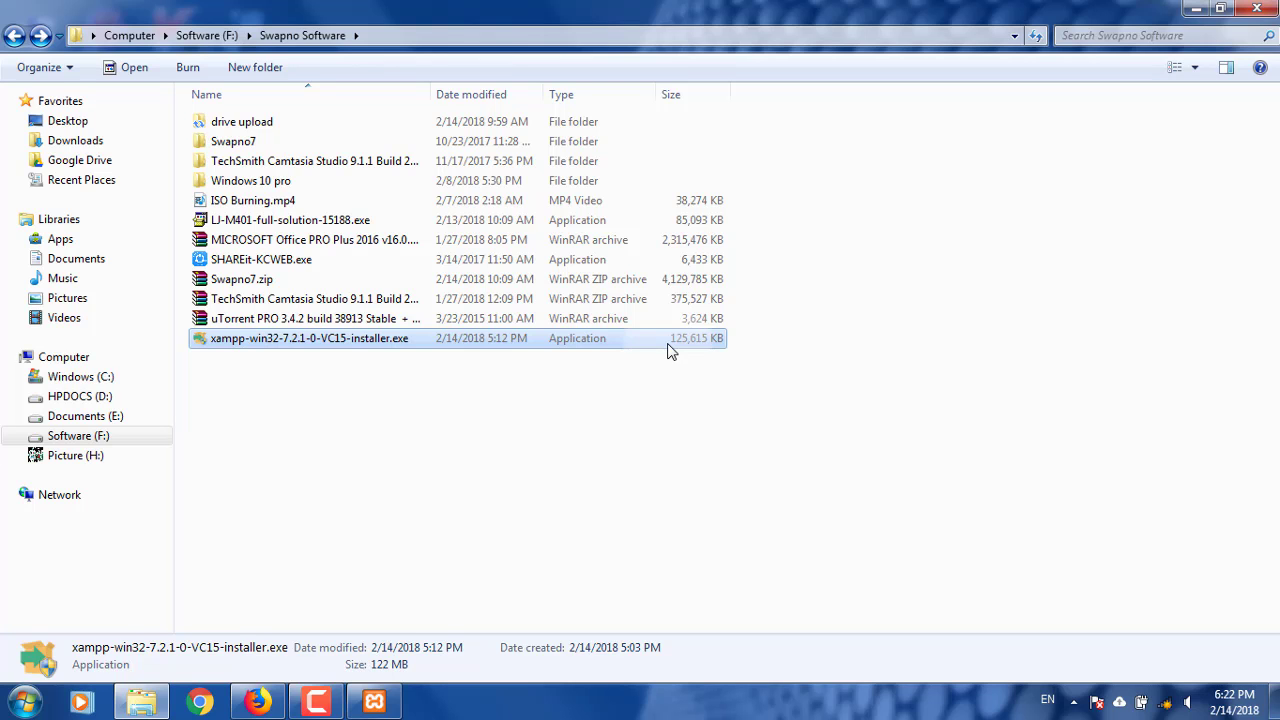
pyautogui.click(1197, 9)
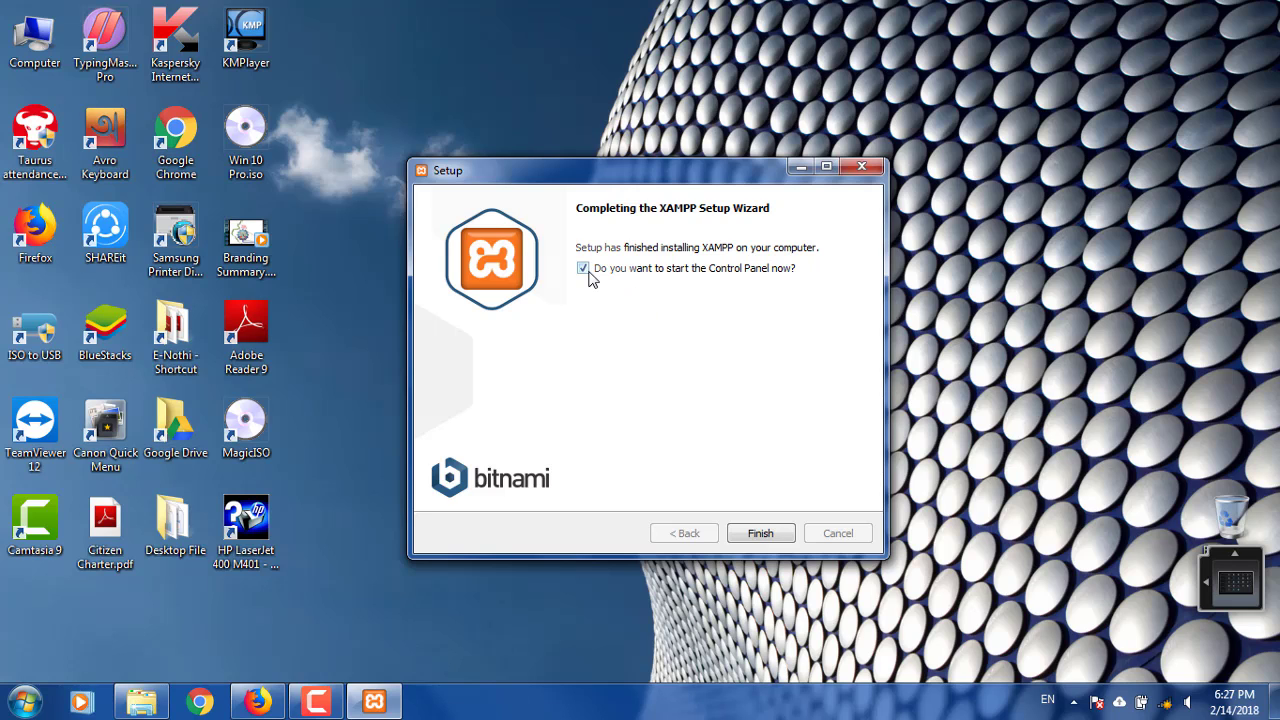
# - Finish the XAMPP setup with the Control Panel set to start, and save English (US flag) as its language
pyautogui.click(760, 536)
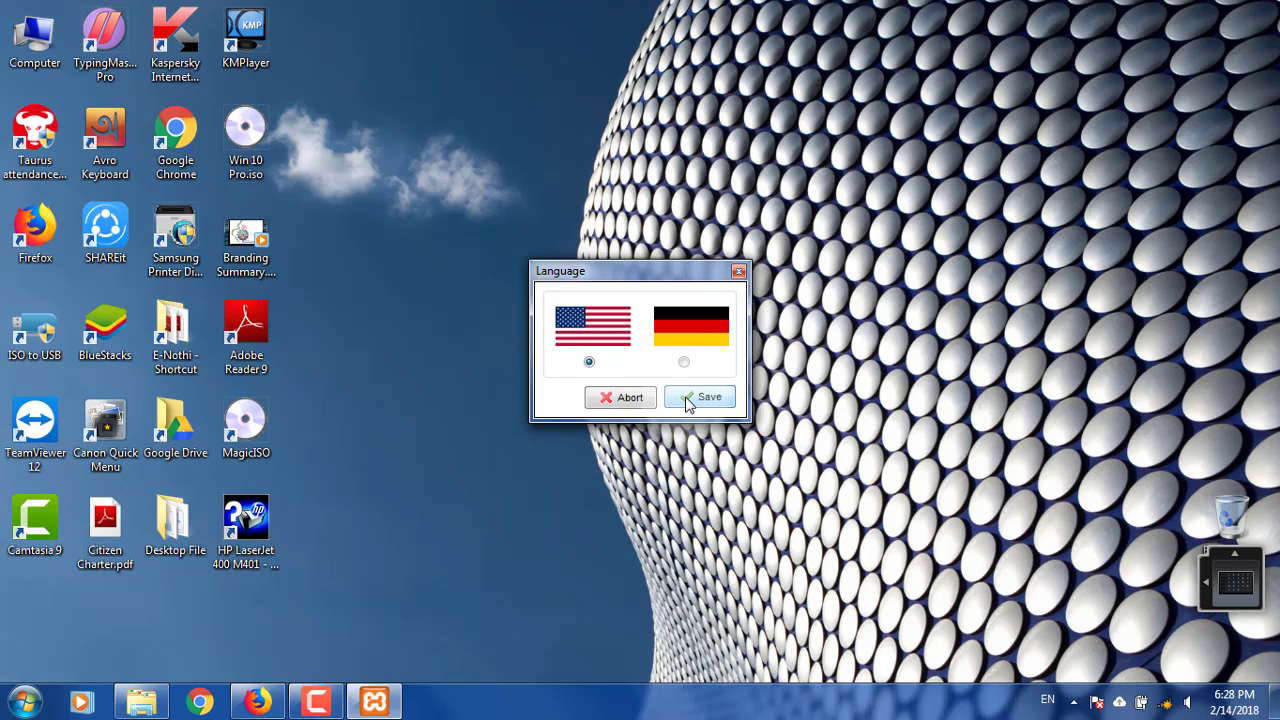
pyautogui.click(700, 397)
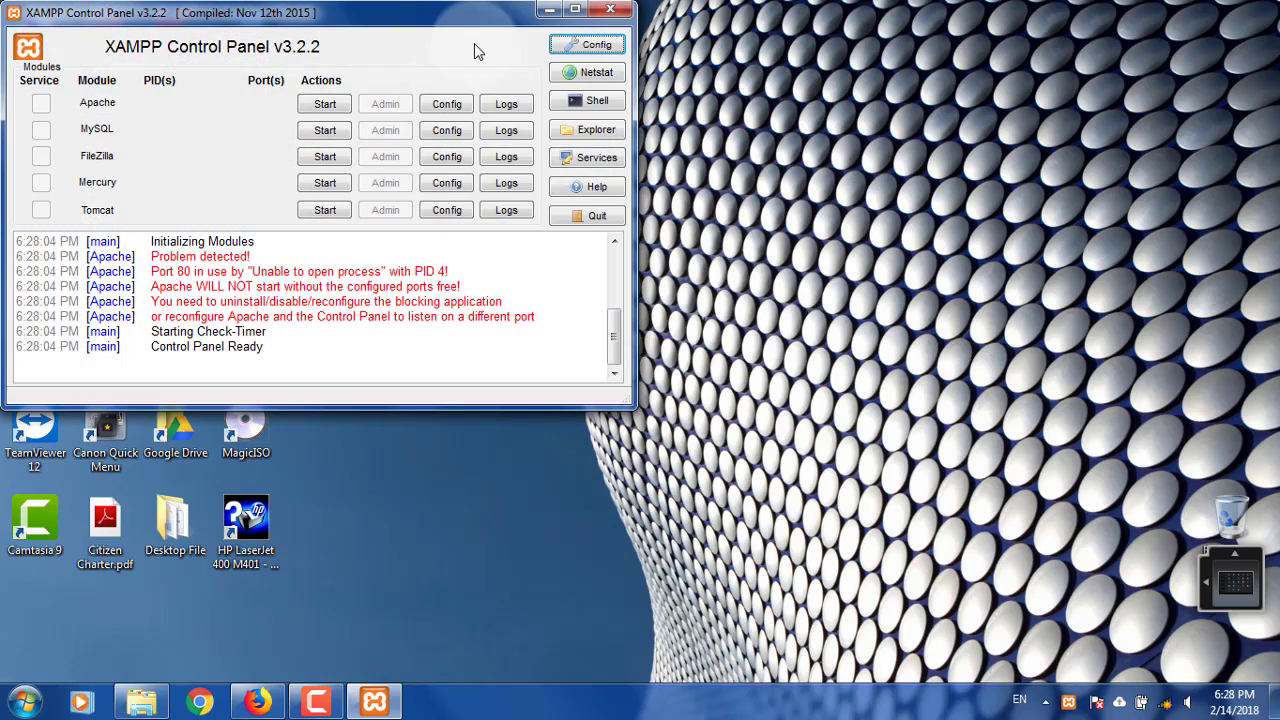
# - Reposition the XAMPP Control Panel nearer the middle of the desktop and try to start the Apache module
pyautogui.moveTo(463, 18); pyautogui.dragTo(649, 83)
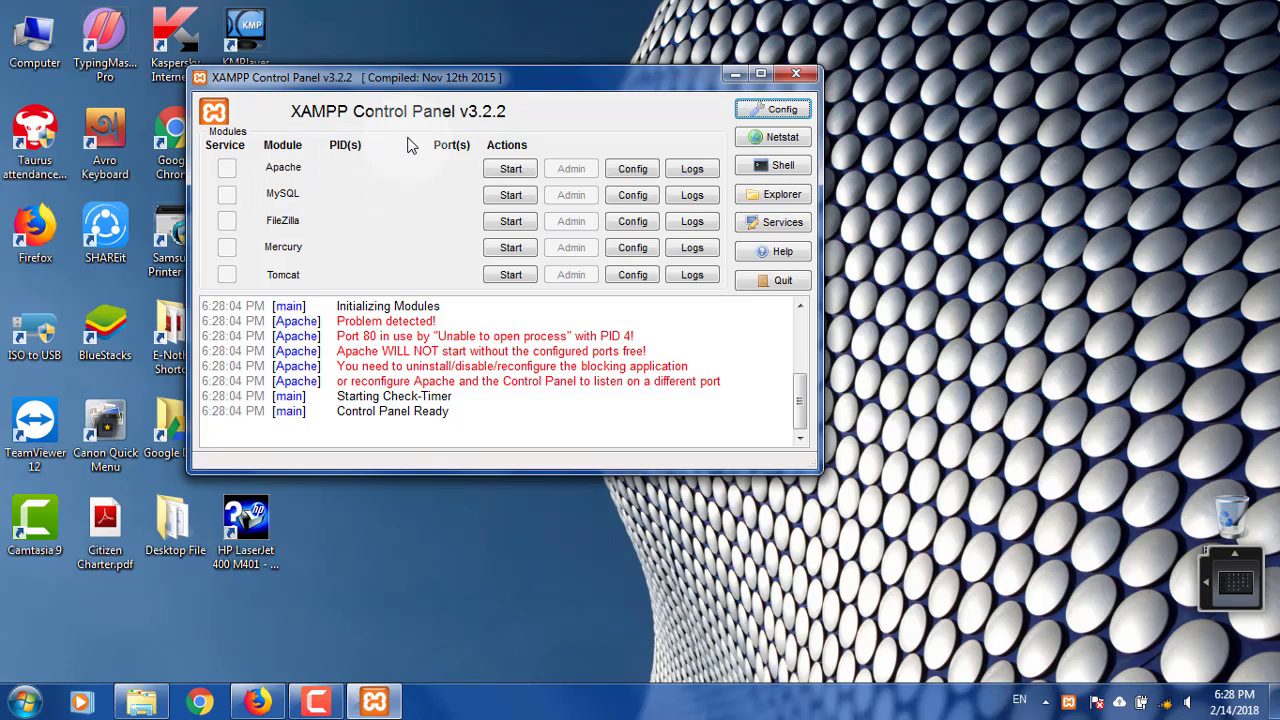
pyautogui.moveTo(477, 79); pyautogui.dragTo(661, 104)
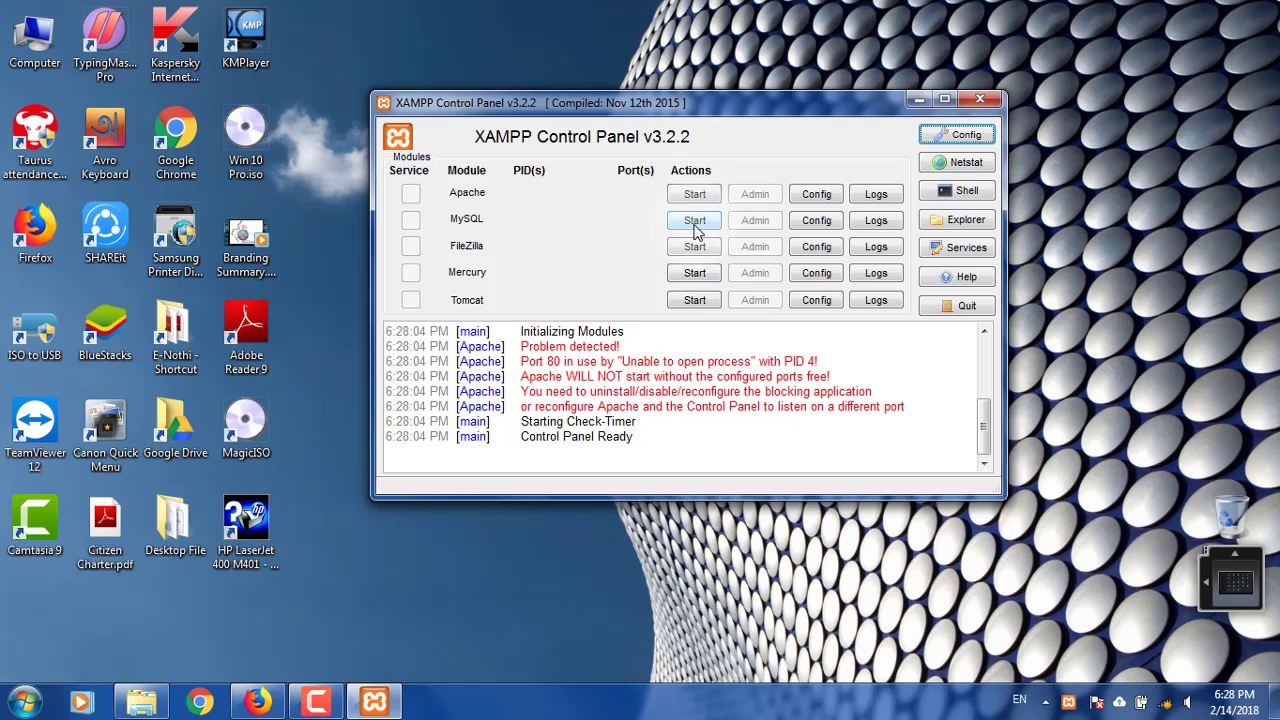
pyautogui.click(694, 194)
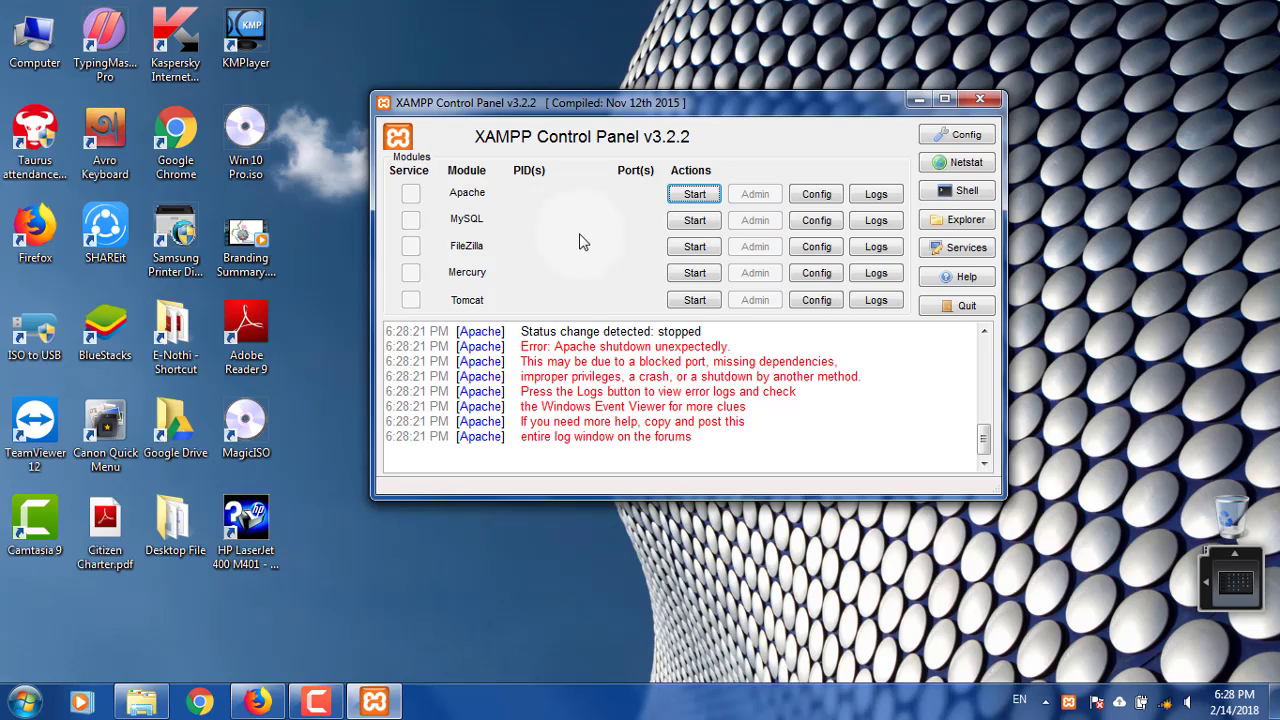
# - Start the MySQL module and allow mysqld.exe through Windows Firewall on public networks
pyautogui.click(679, 224)
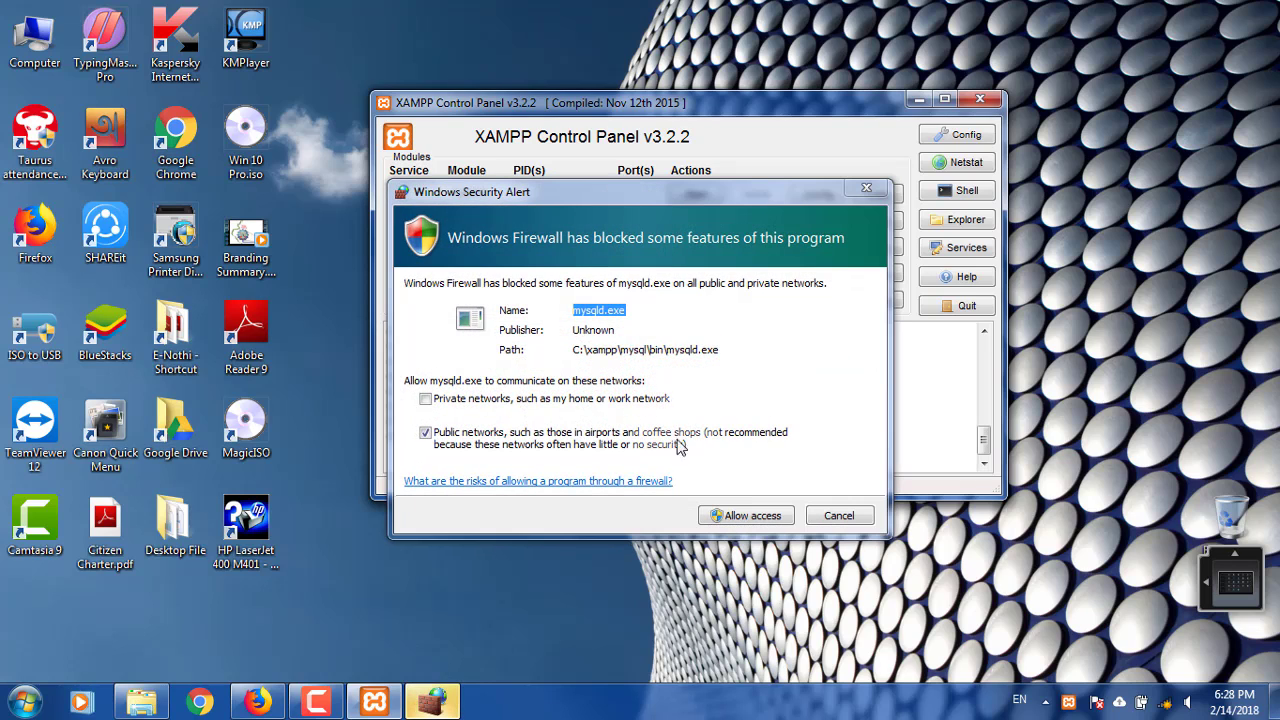
pyautogui.click(743, 522)
pyautogui.click(738, 518)
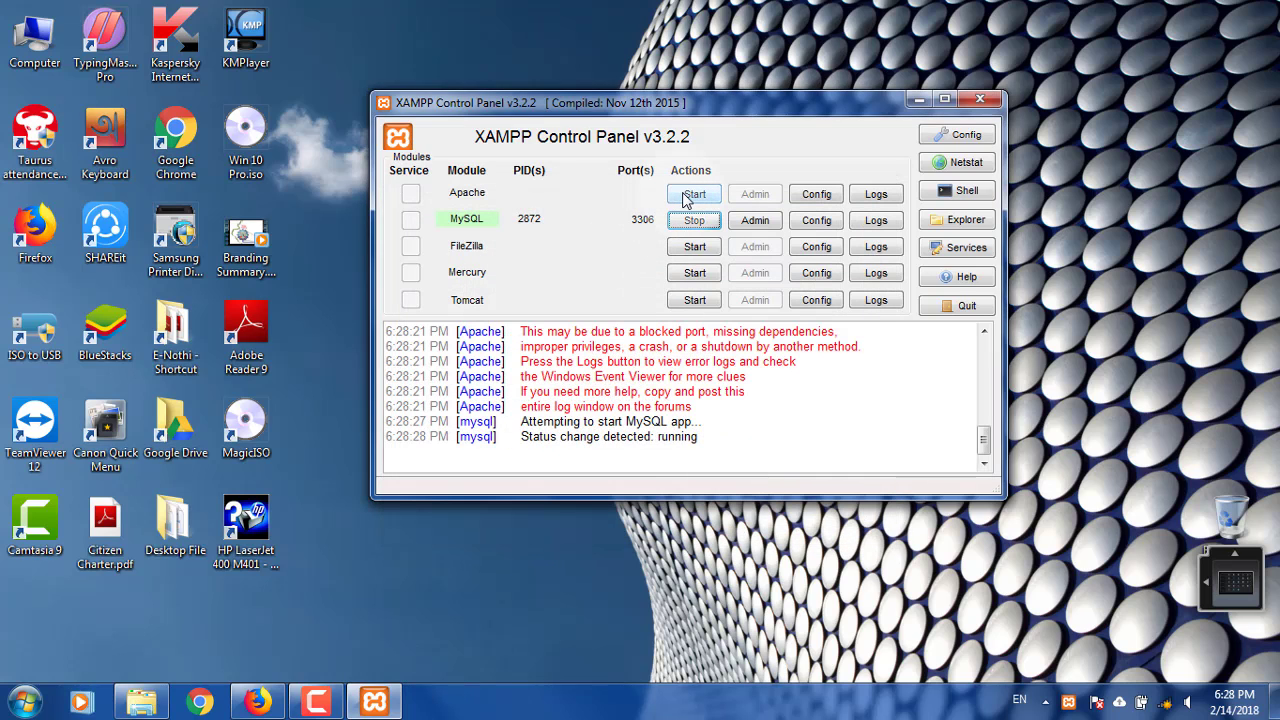
# - Try again to start the Apache module, and quit Google Backup and Sync running in the background
pyautogui.click(690, 196)
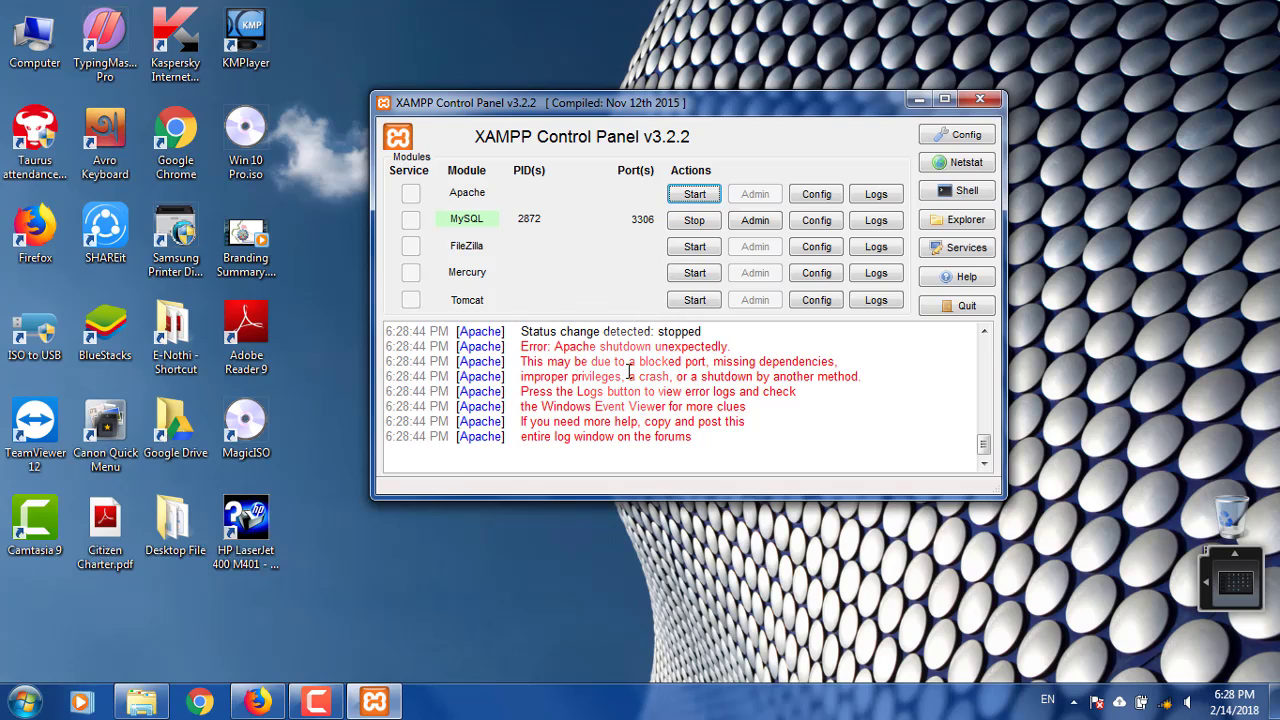
pyautogui.click(1121, 703)
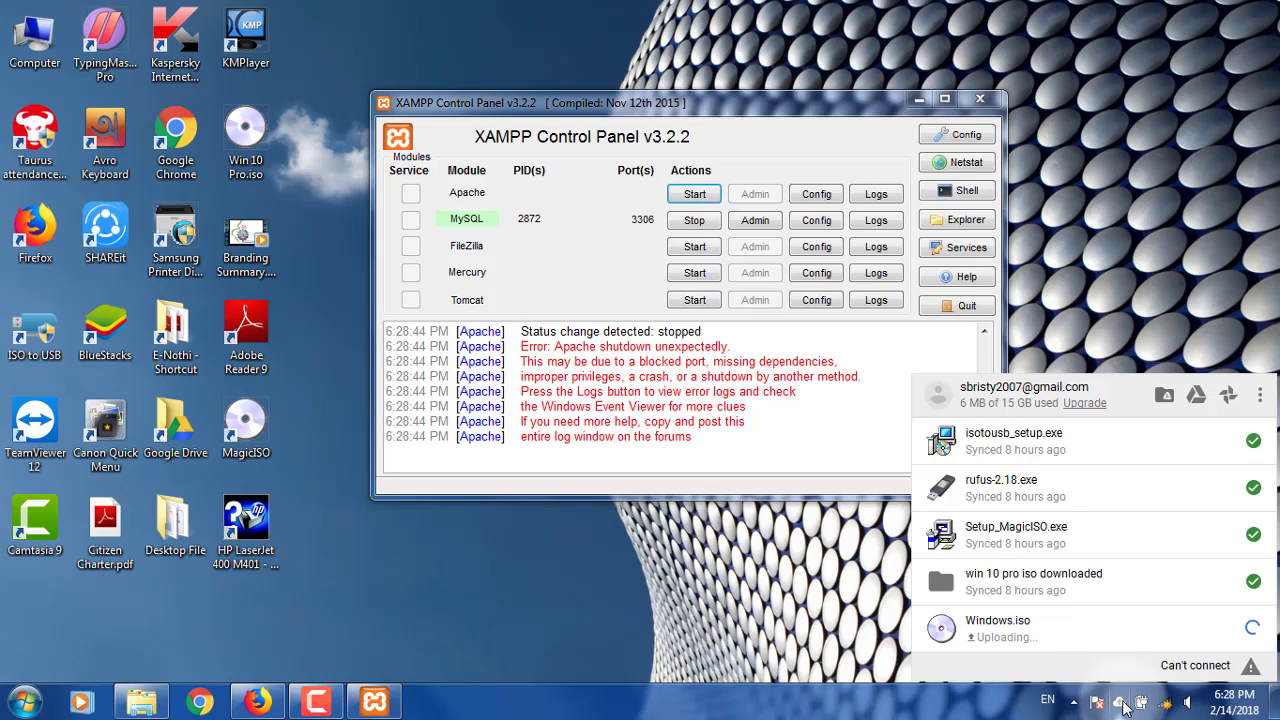
pyautogui.click(1260, 395)
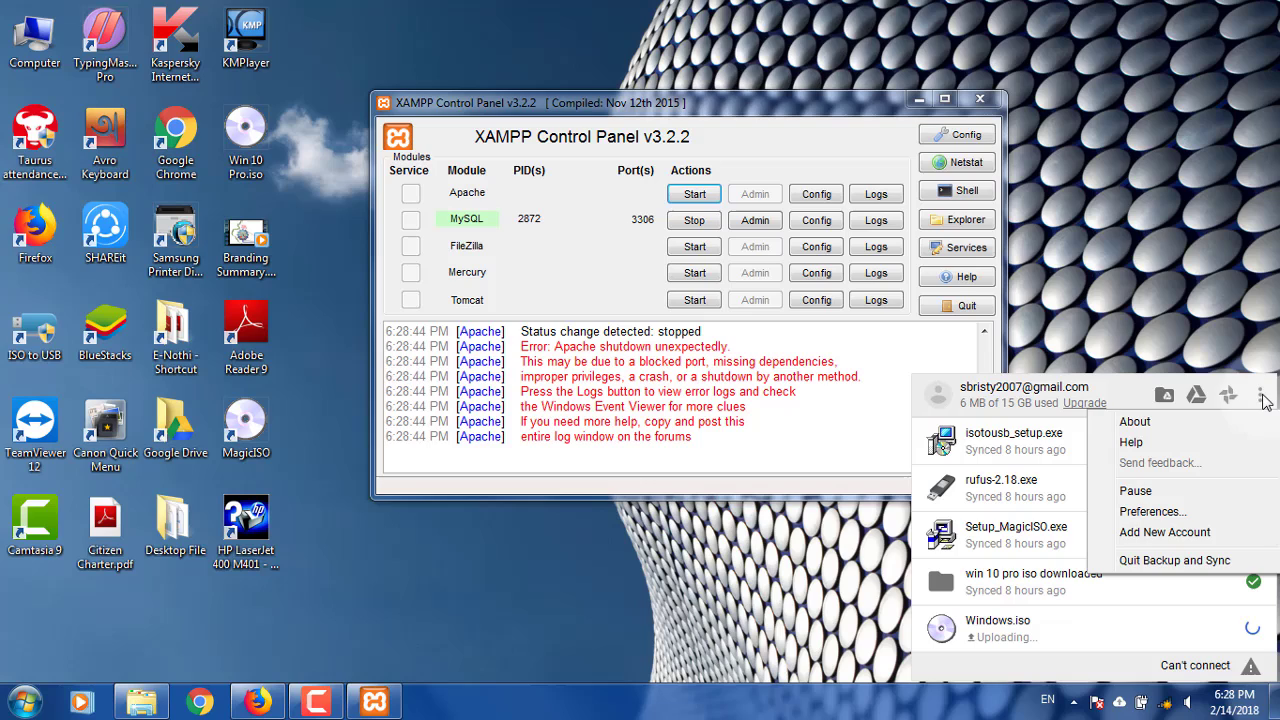
pyautogui.click(1174, 562)
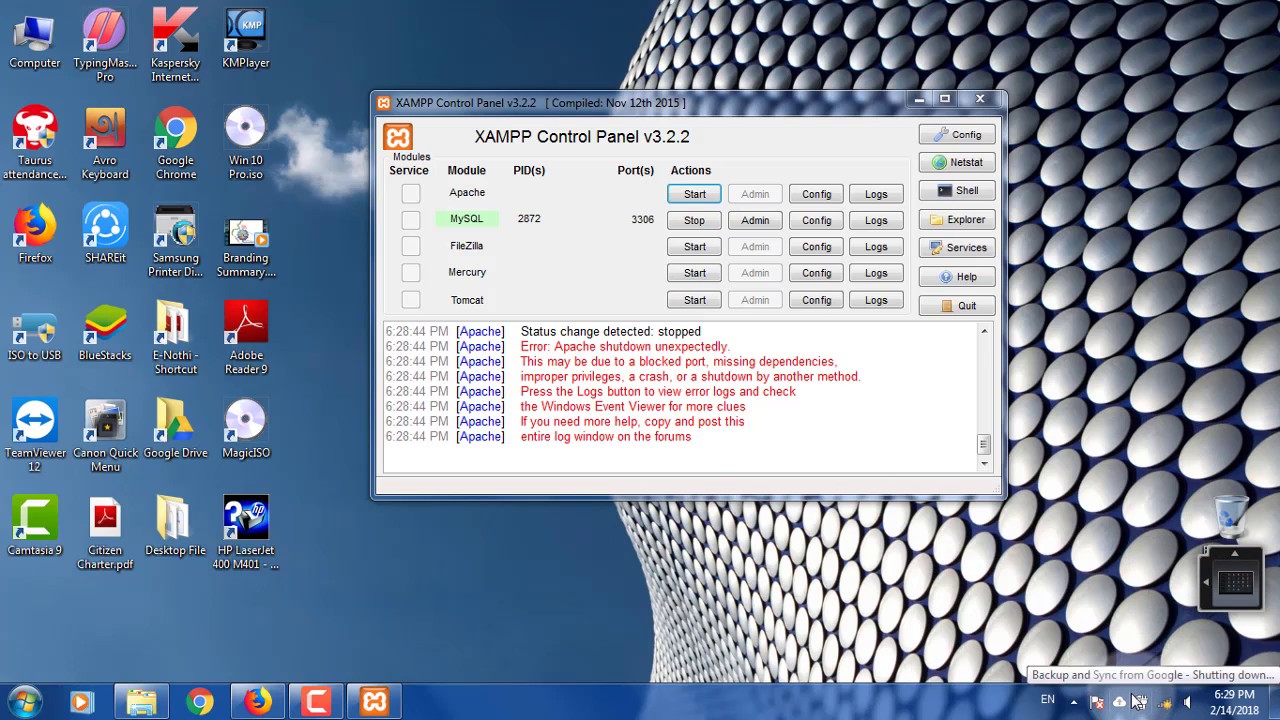
pyautogui.click(1097, 703)
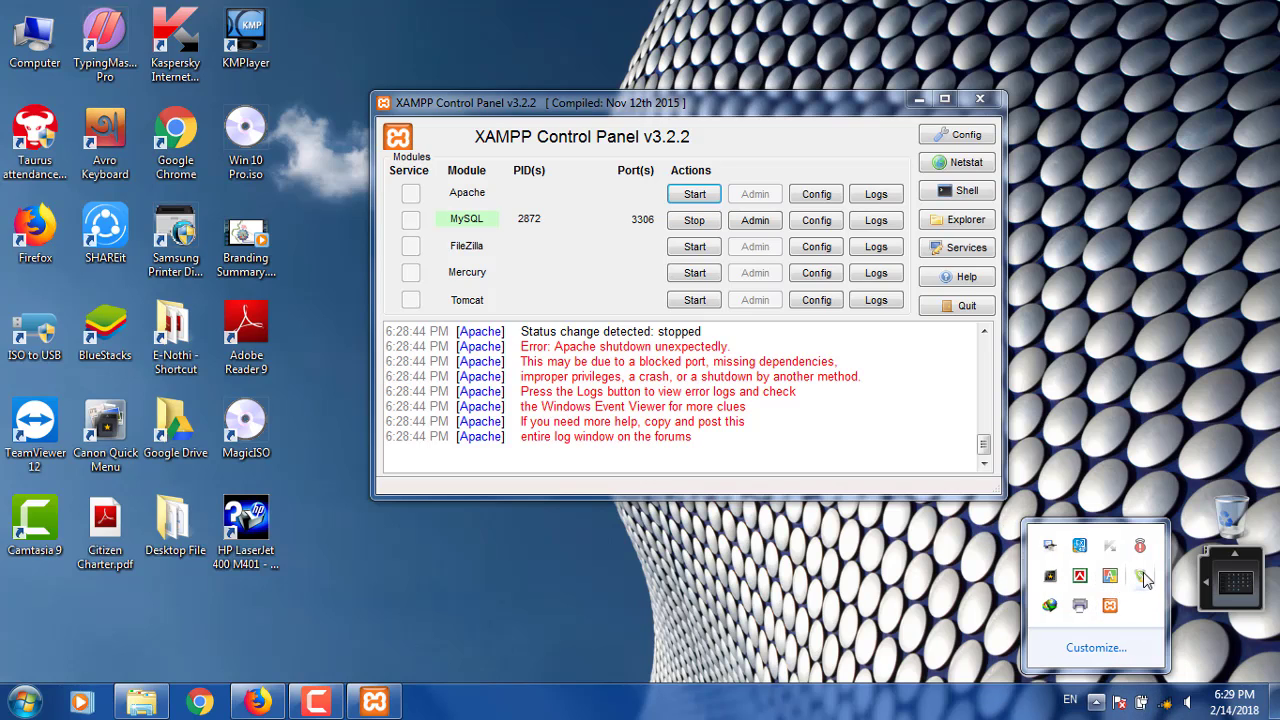
pyautogui.rightClick(1141, 579)
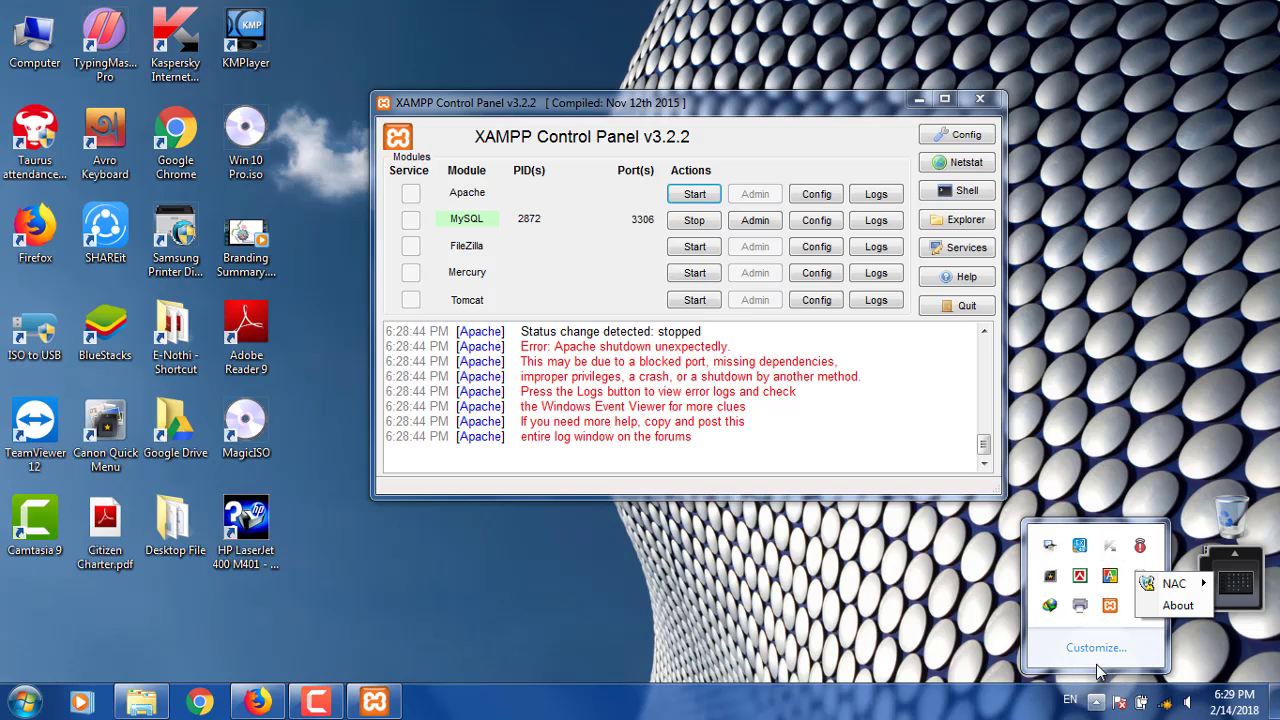
pyautogui.click(1036, 716)
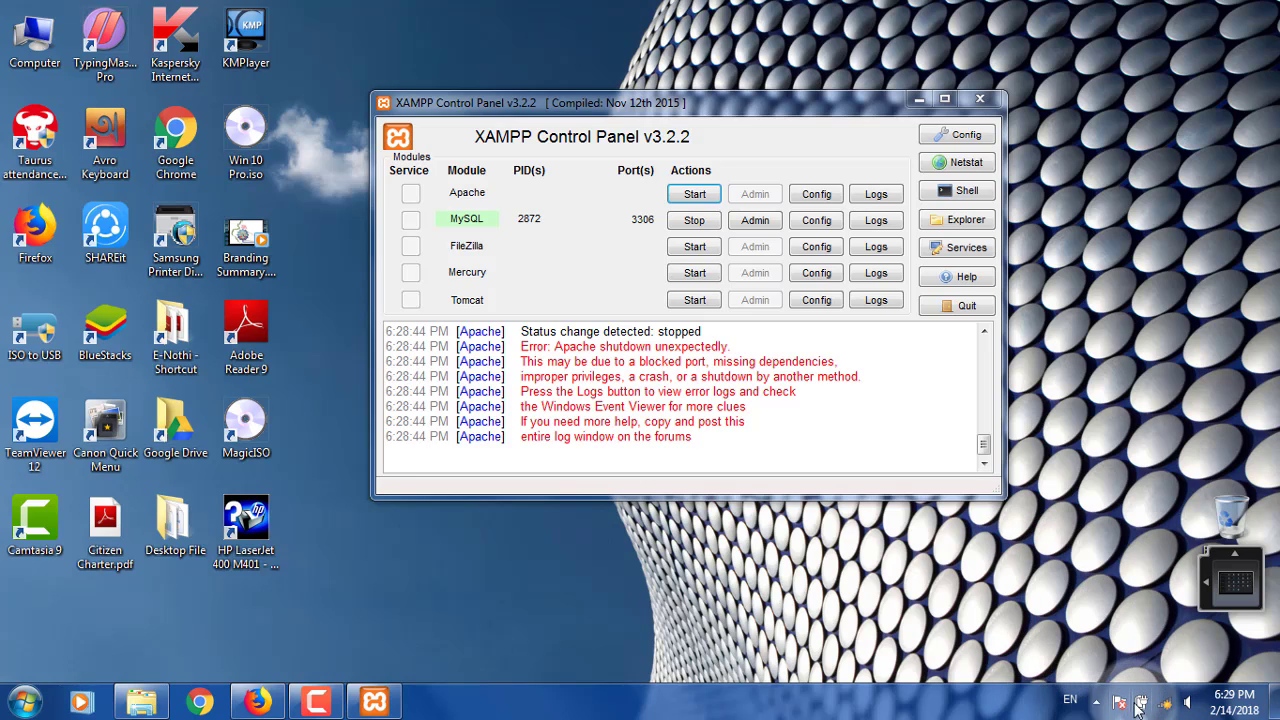
# - Exit Internet Download Manager (IDManager) running in the background and try again to start the Apache module
pyautogui.click(1097, 703)
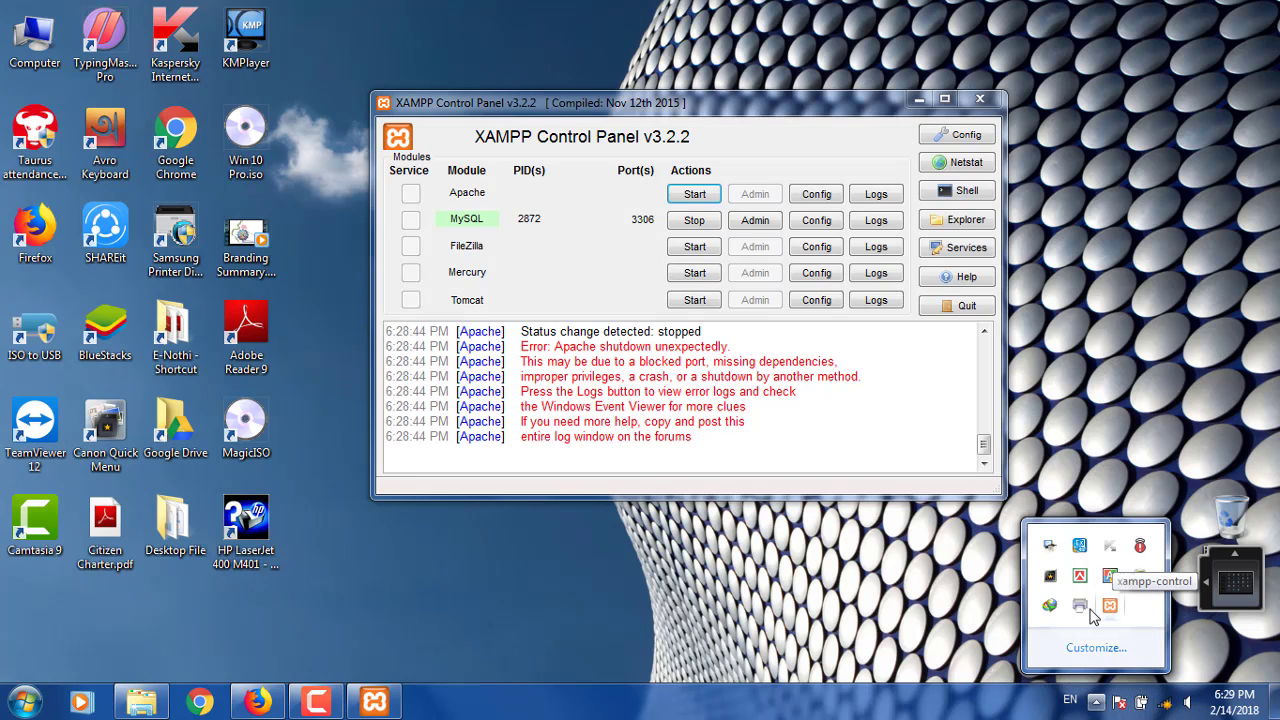
pyautogui.rightClick(1050, 608)
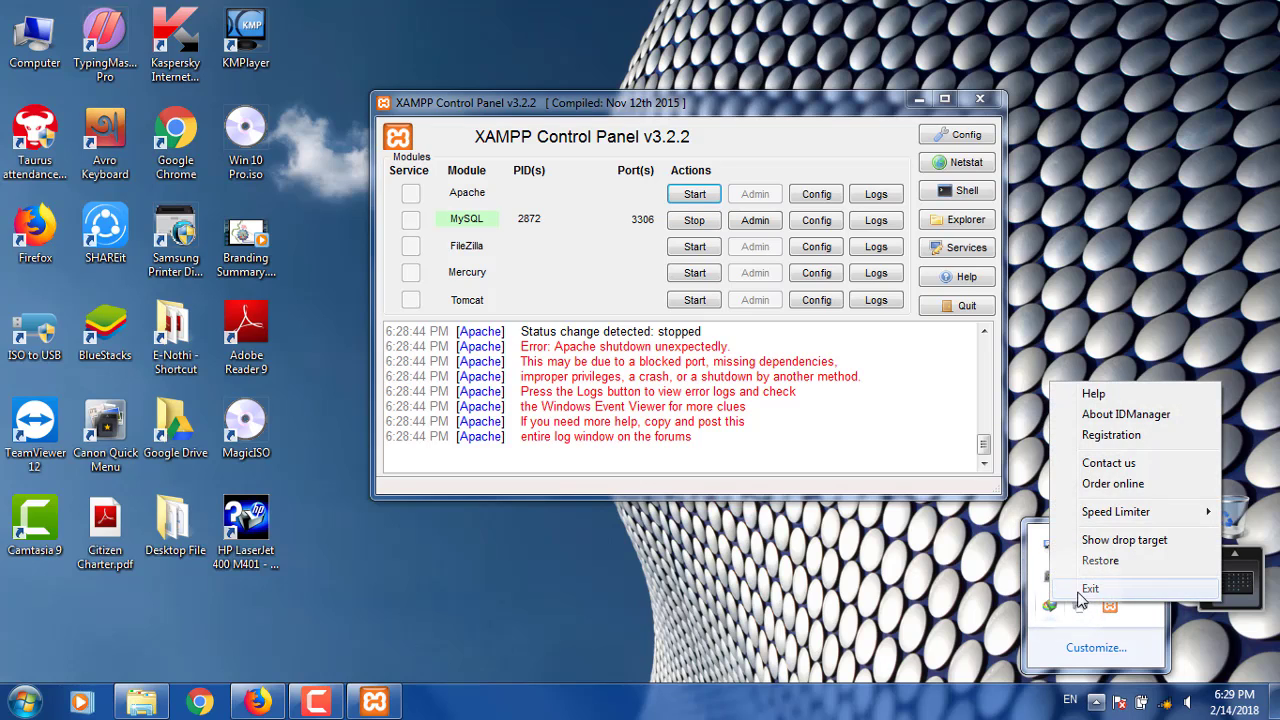
pyautogui.click(1095, 583)
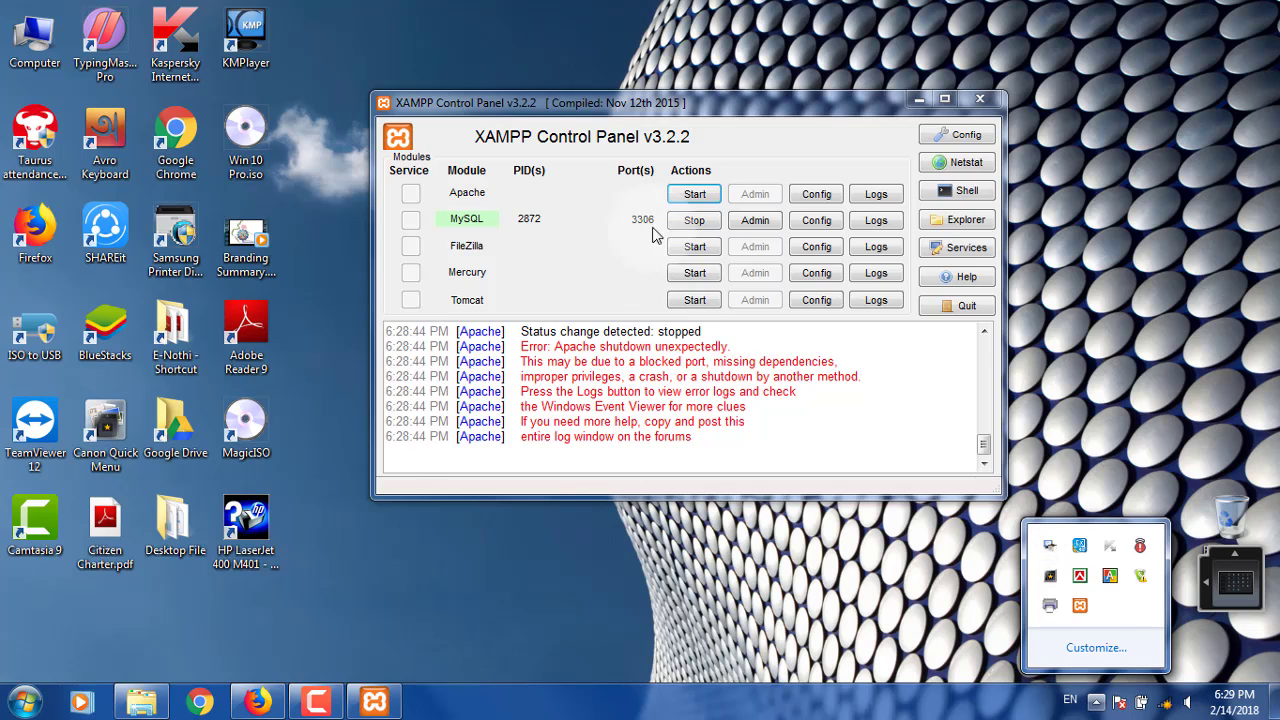
pyautogui.click(694, 194)
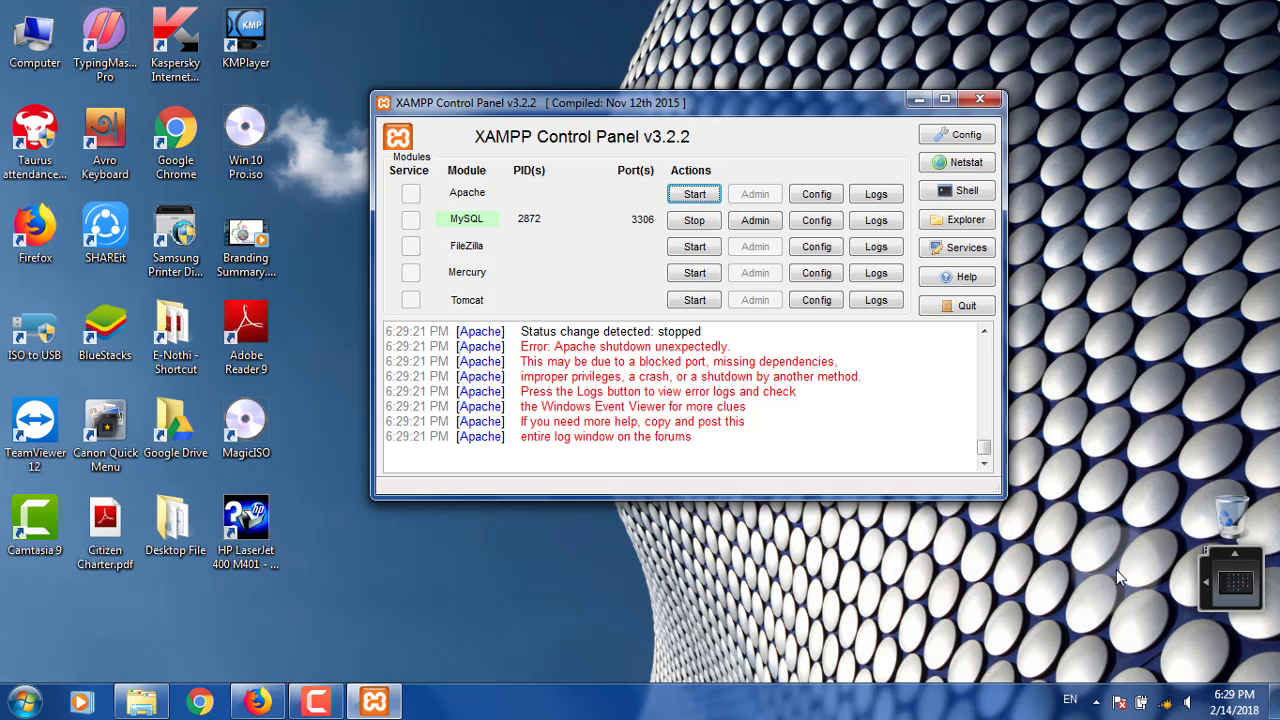
# - Make one more attempt to start the Apache module, and close the XAMPP Control Panel window
pyautogui.click(1095, 702)
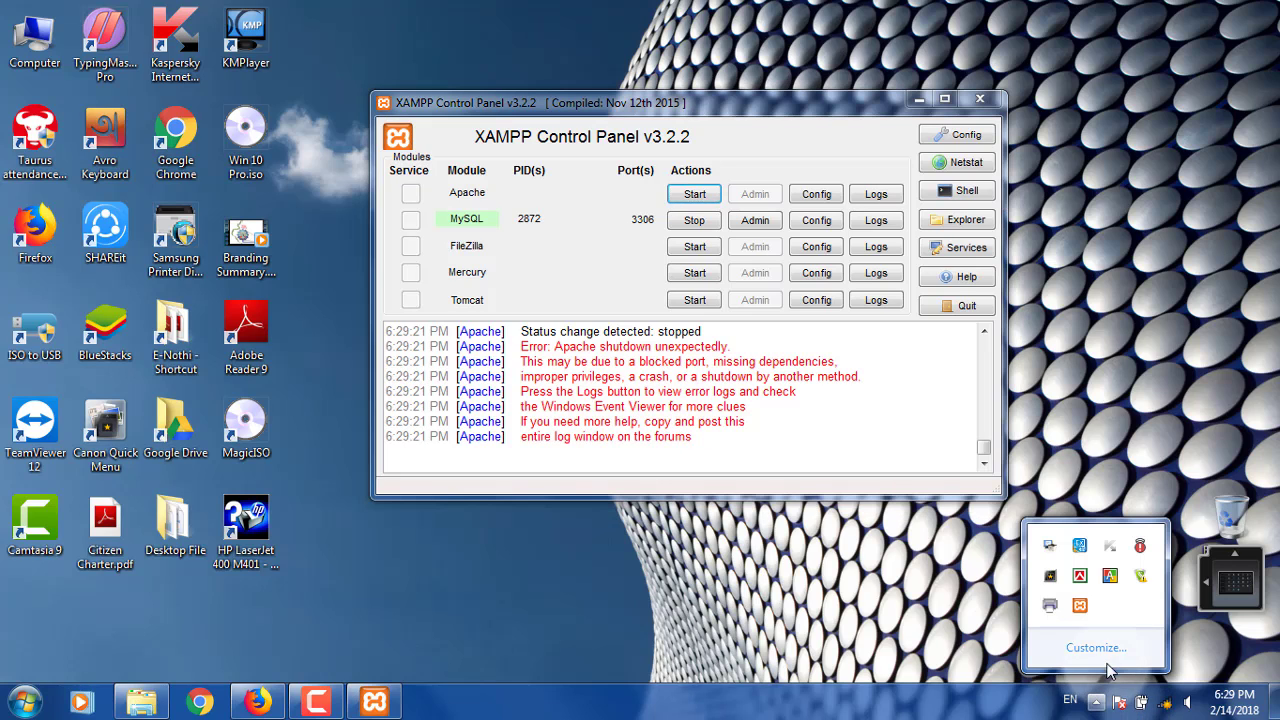
pyautogui.click(948, 134)
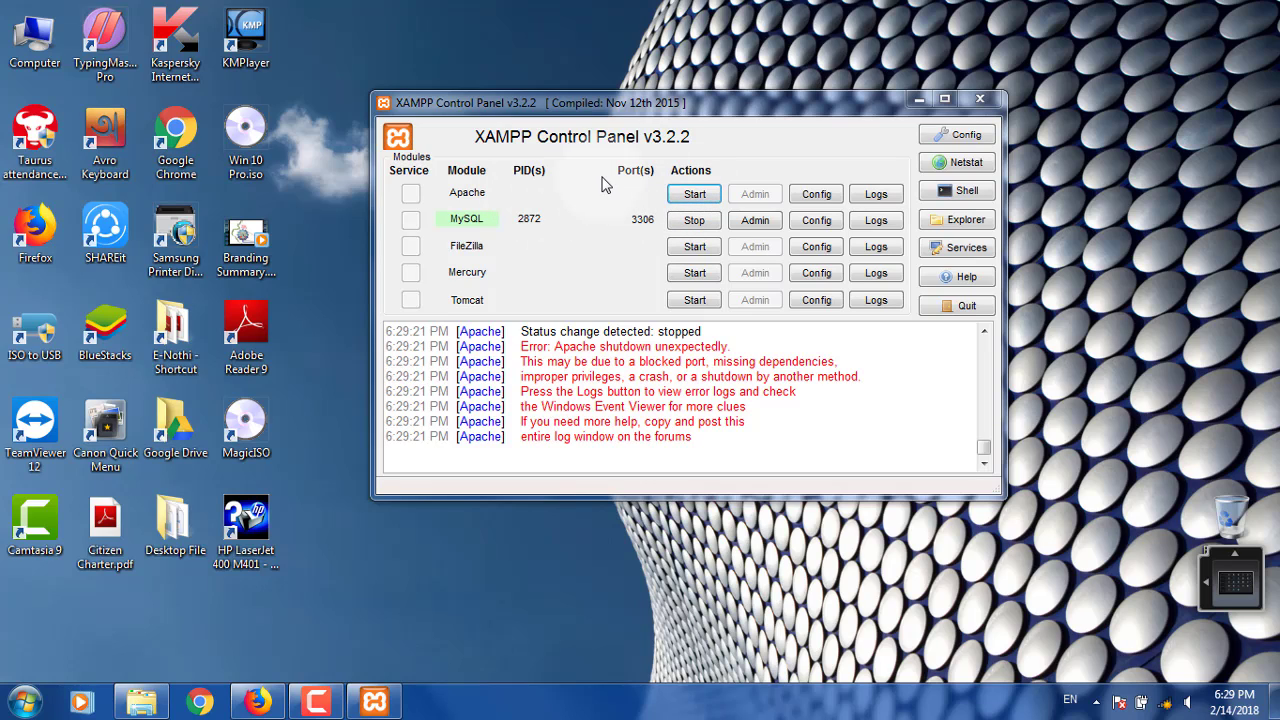
pyautogui.click(678, 198)
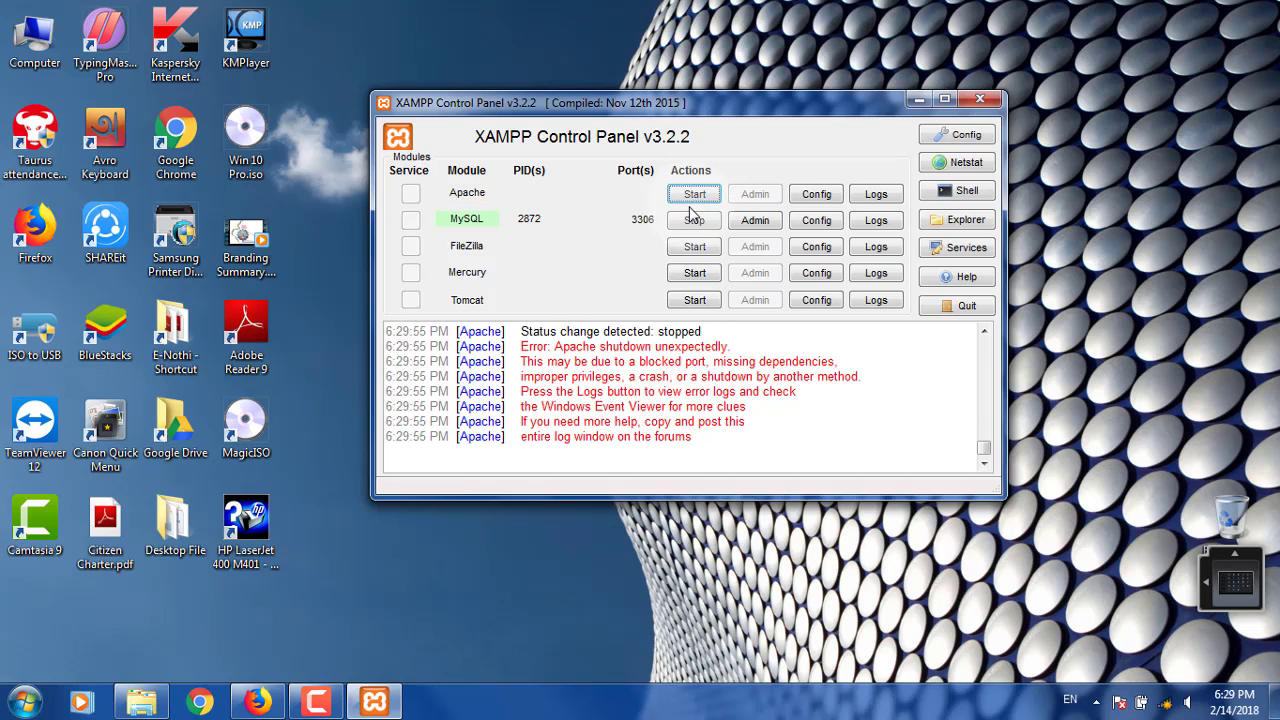
pyautogui.click(982, 102)
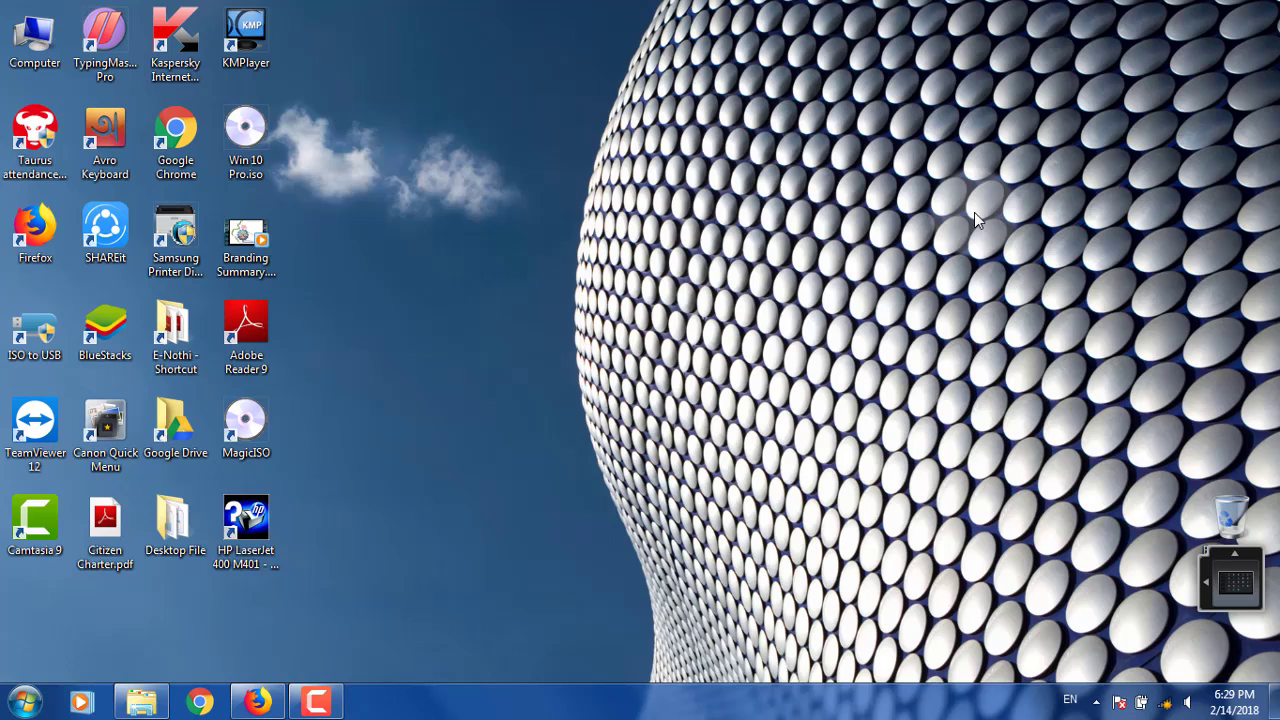
pyautogui.rightClick(706, 412)
pyautogui.click(790, 187)
pyautogui.rightClick(709, 178)
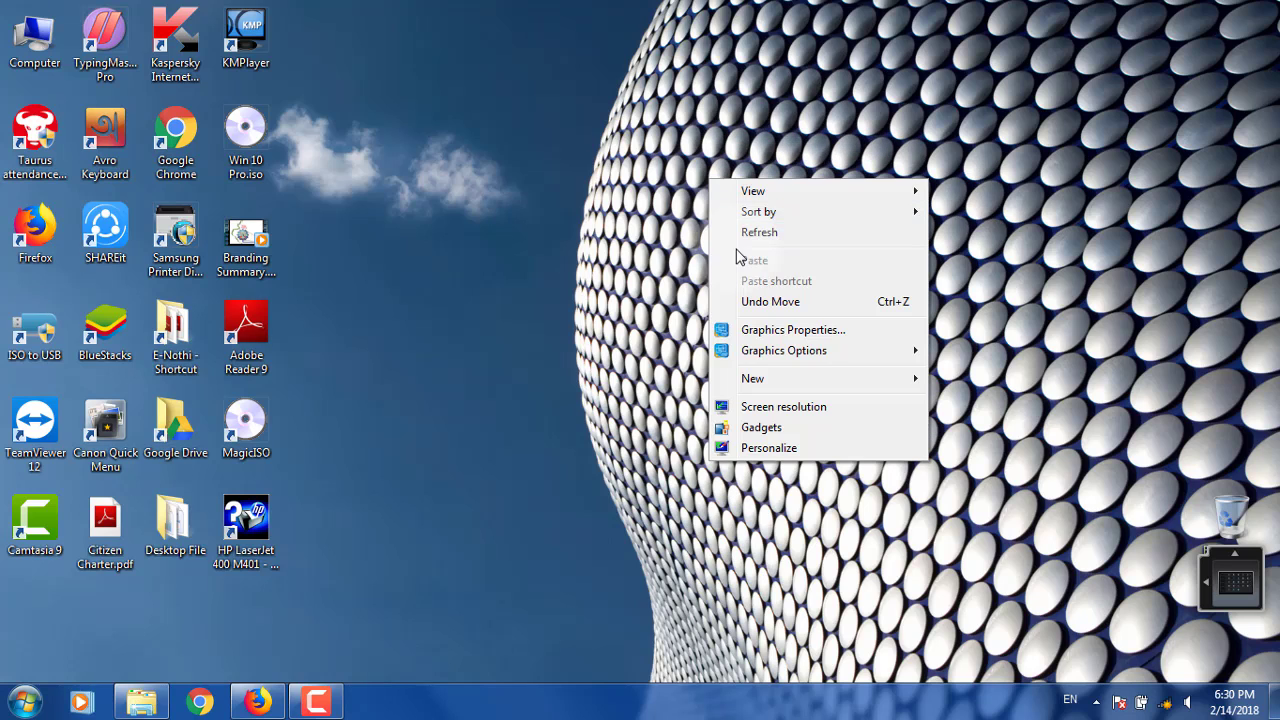
pyautogui.click(752, 229)
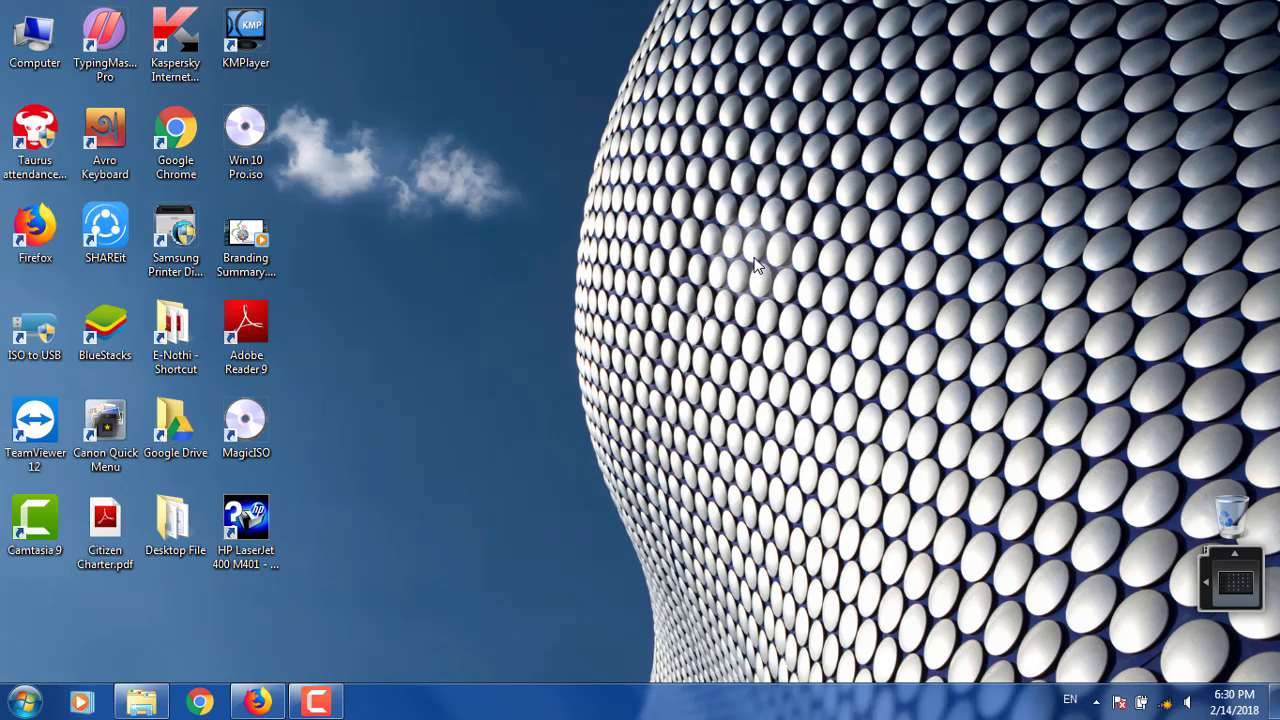
pyautogui.rightClick(756, 262)
pyautogui.click(791, 315)
pyautogui.rightClick(698, 224)
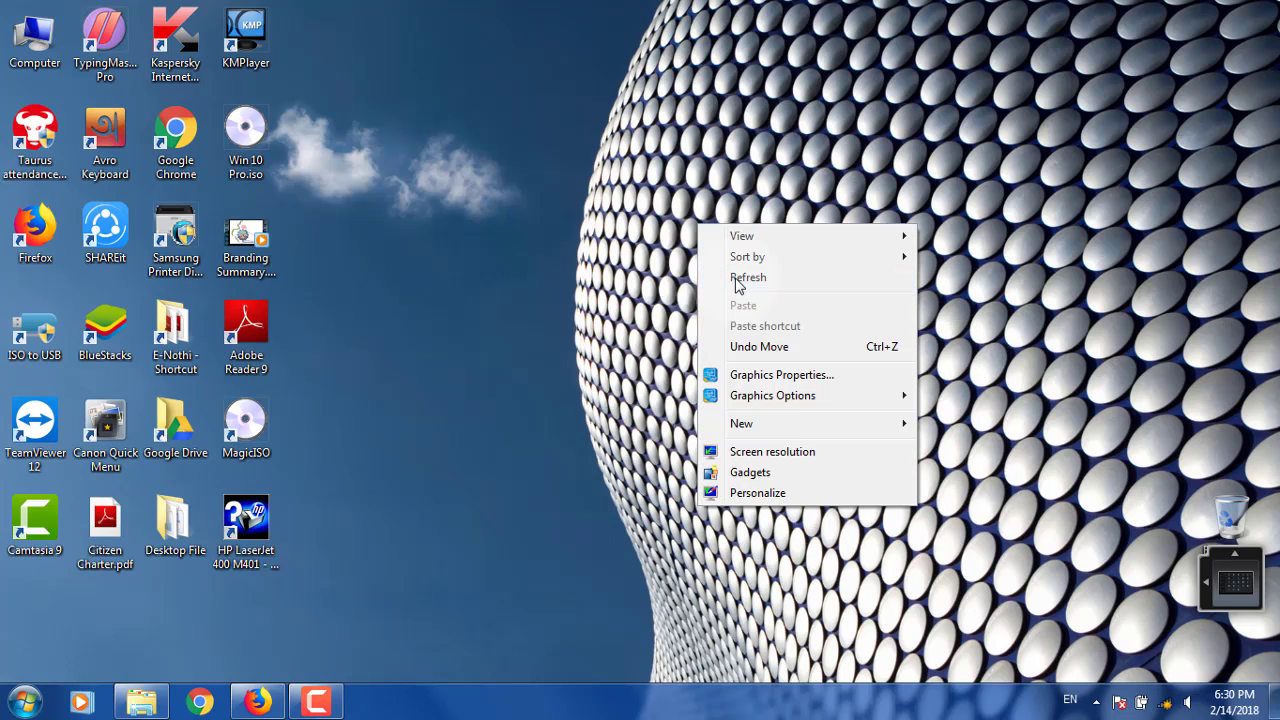
pyautogui.click(742, 280)
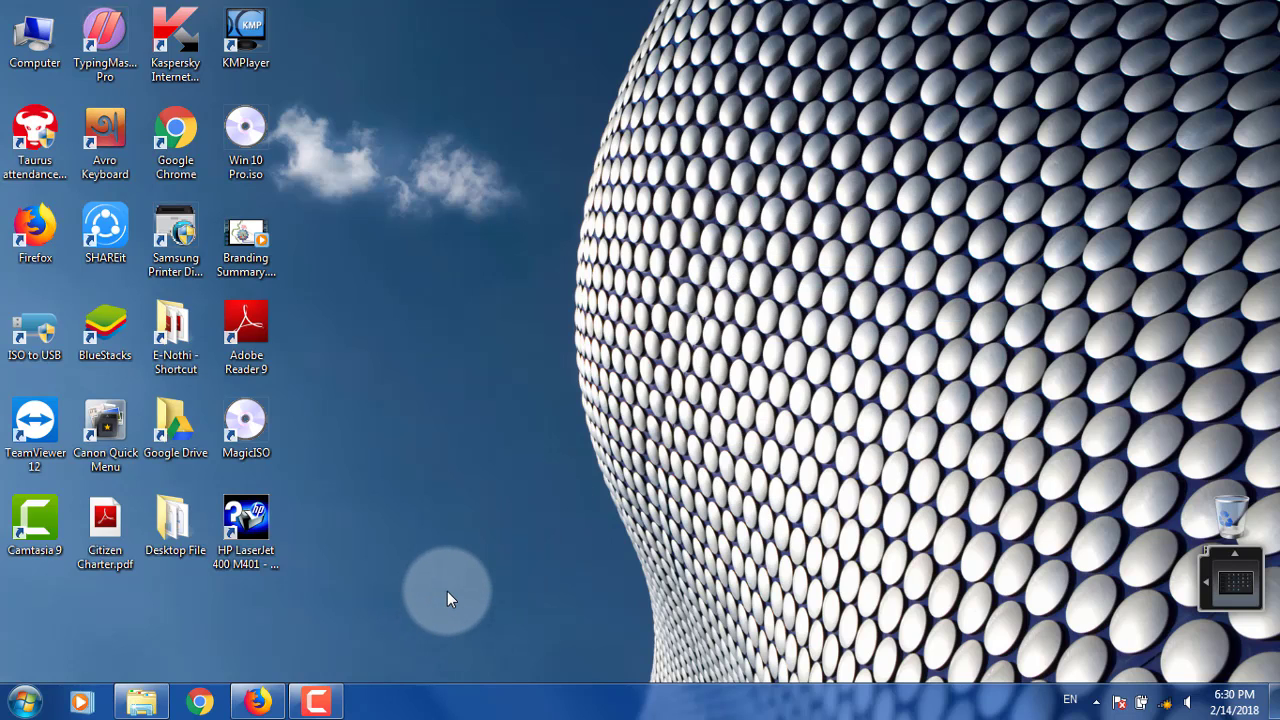